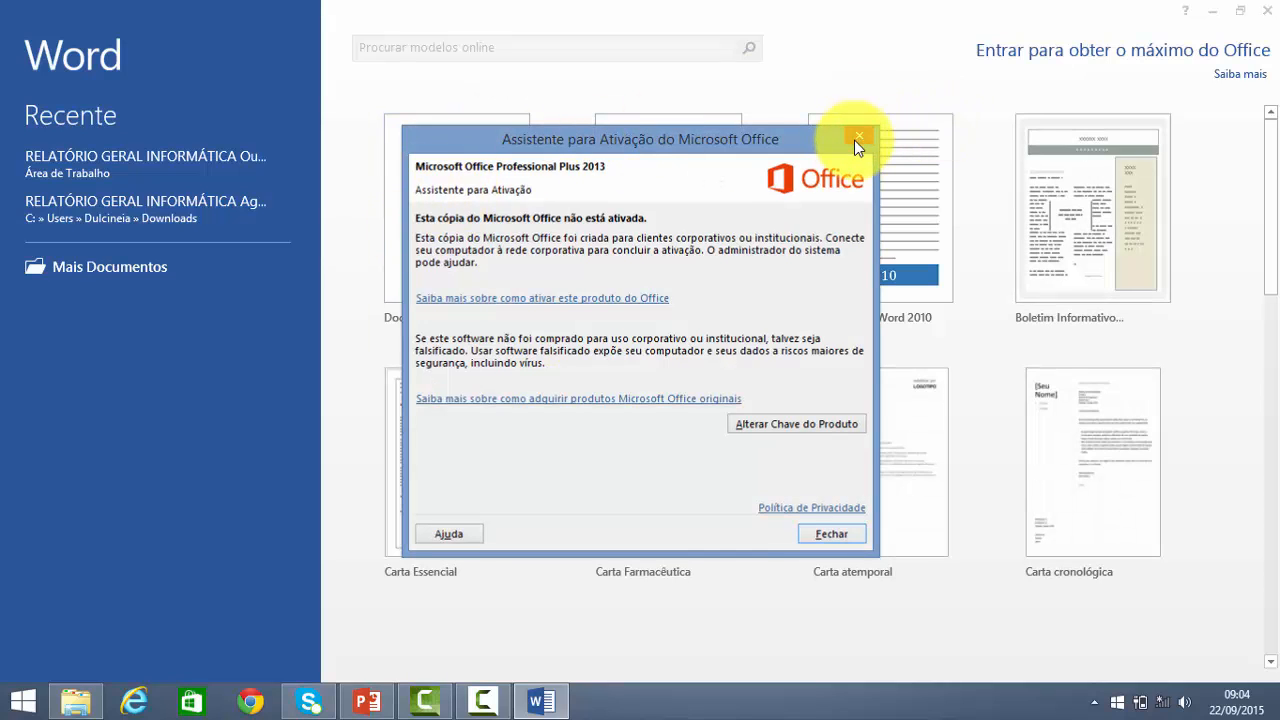
- Dismiss the activation notice, create a blank document and paste the copied text about volunteering into it
left_click(854, 140)
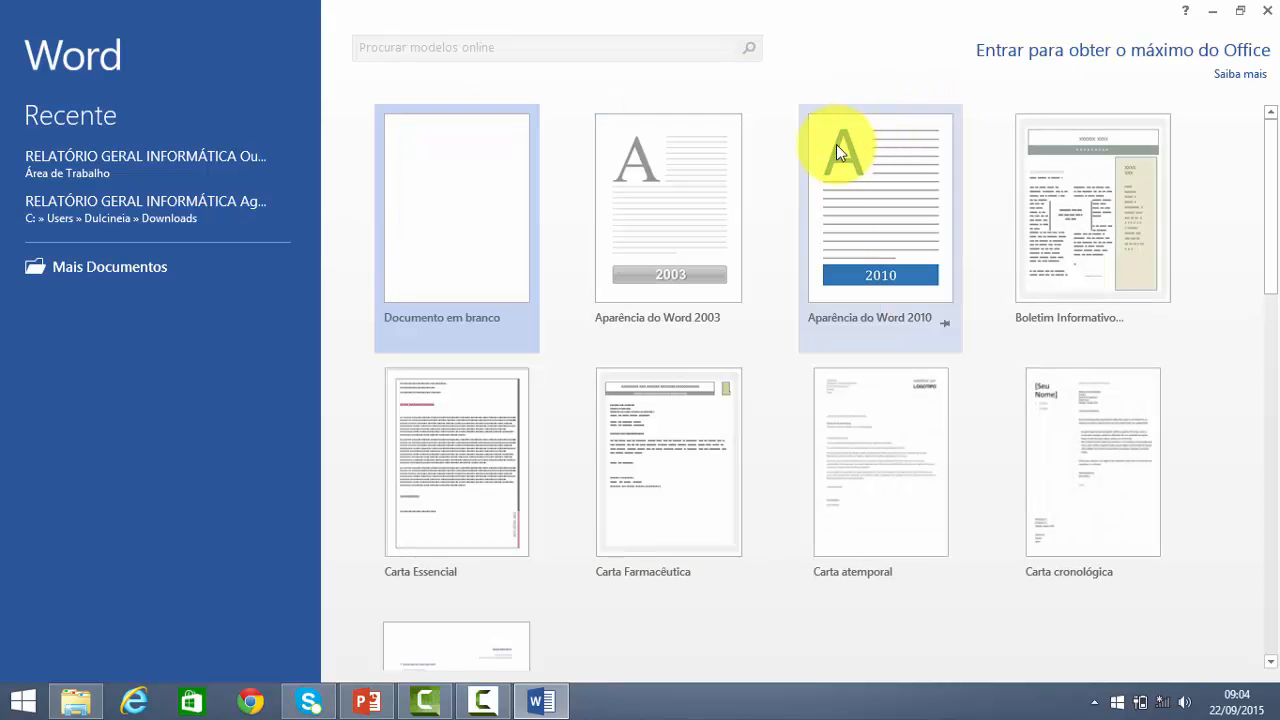
left_click(449, 195)
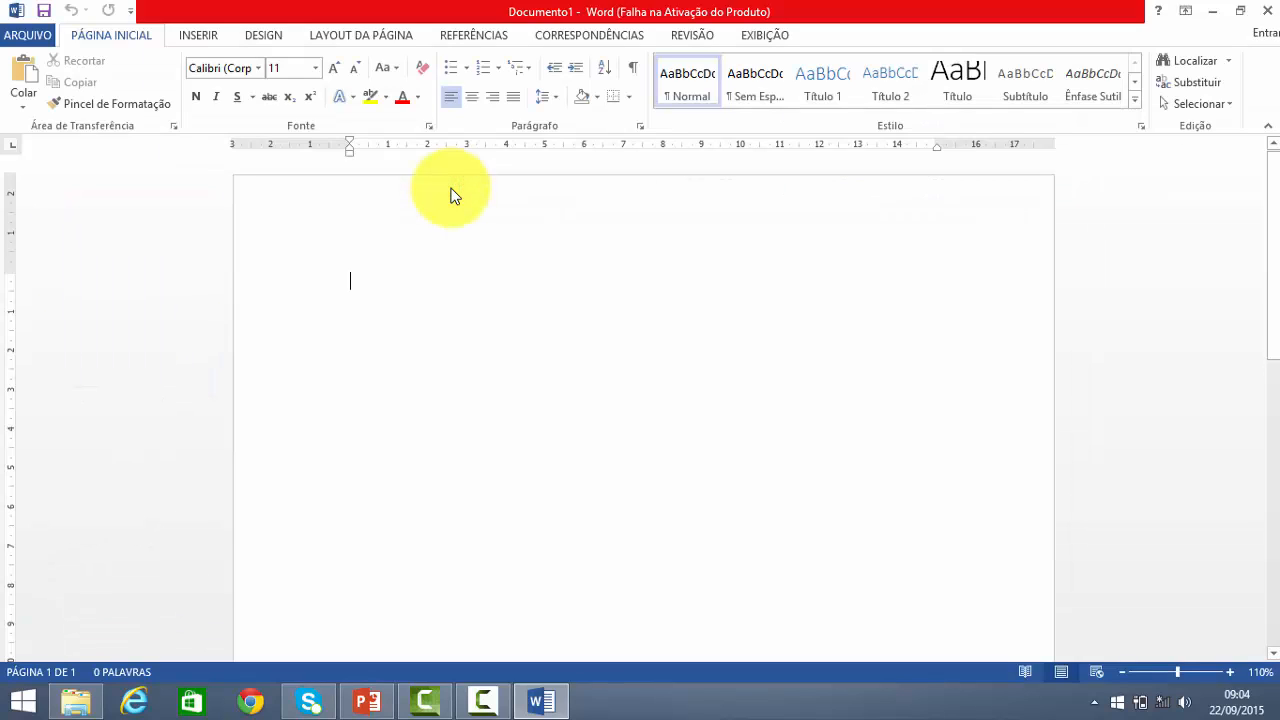
right_click(409, 337)
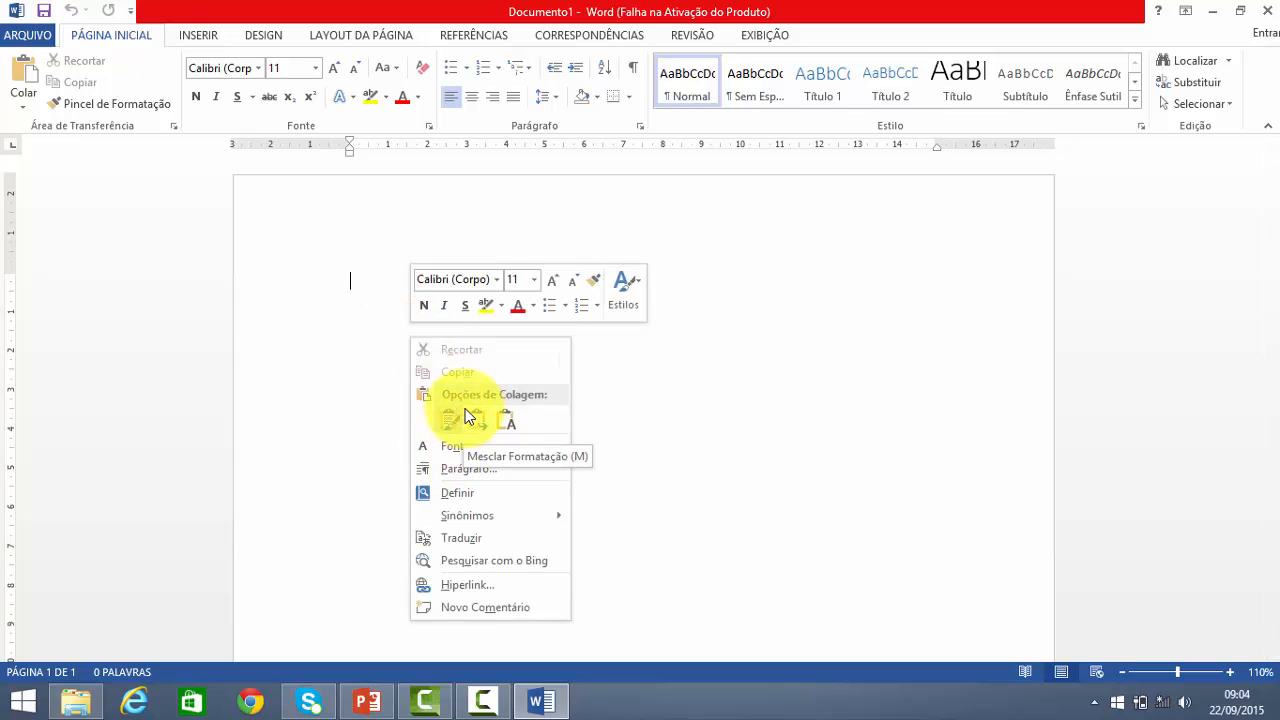
left_click(21, 77)
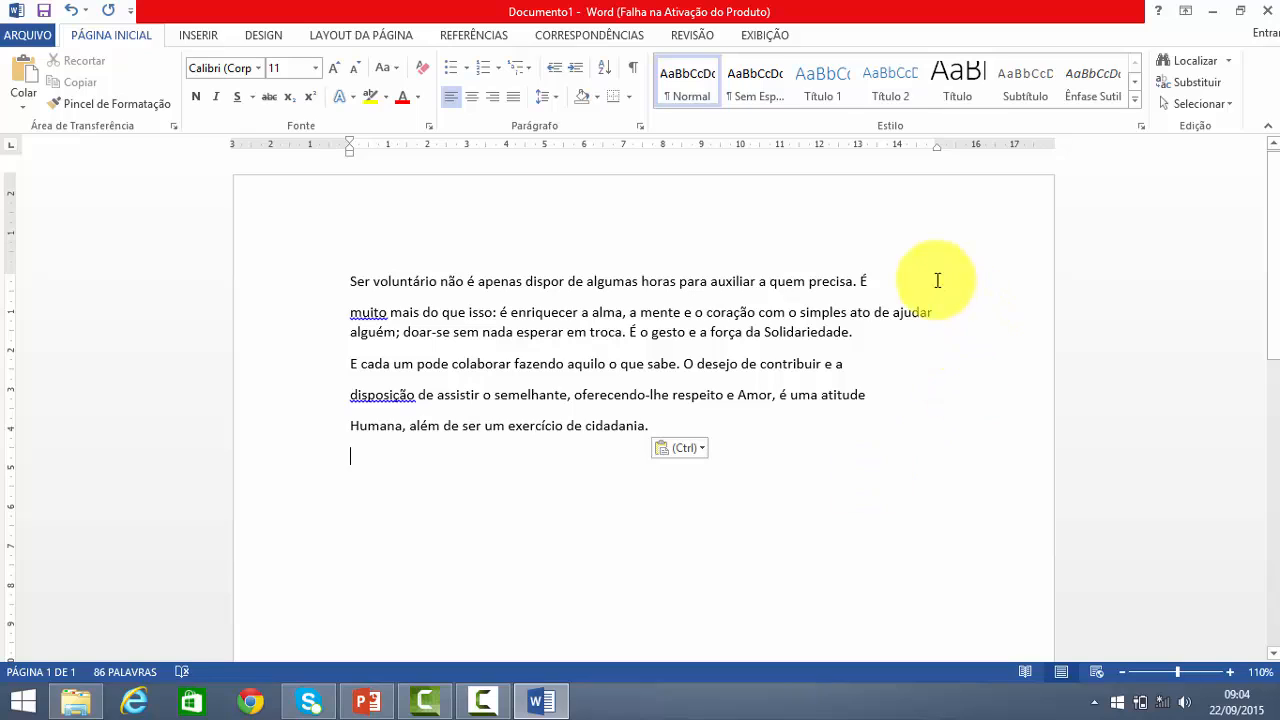
- Remove the stray line breaks after "É", "e a" and "atitude" so the pasted text forms two continuous paragraphs
left_click(878, 282)
key("Delete")
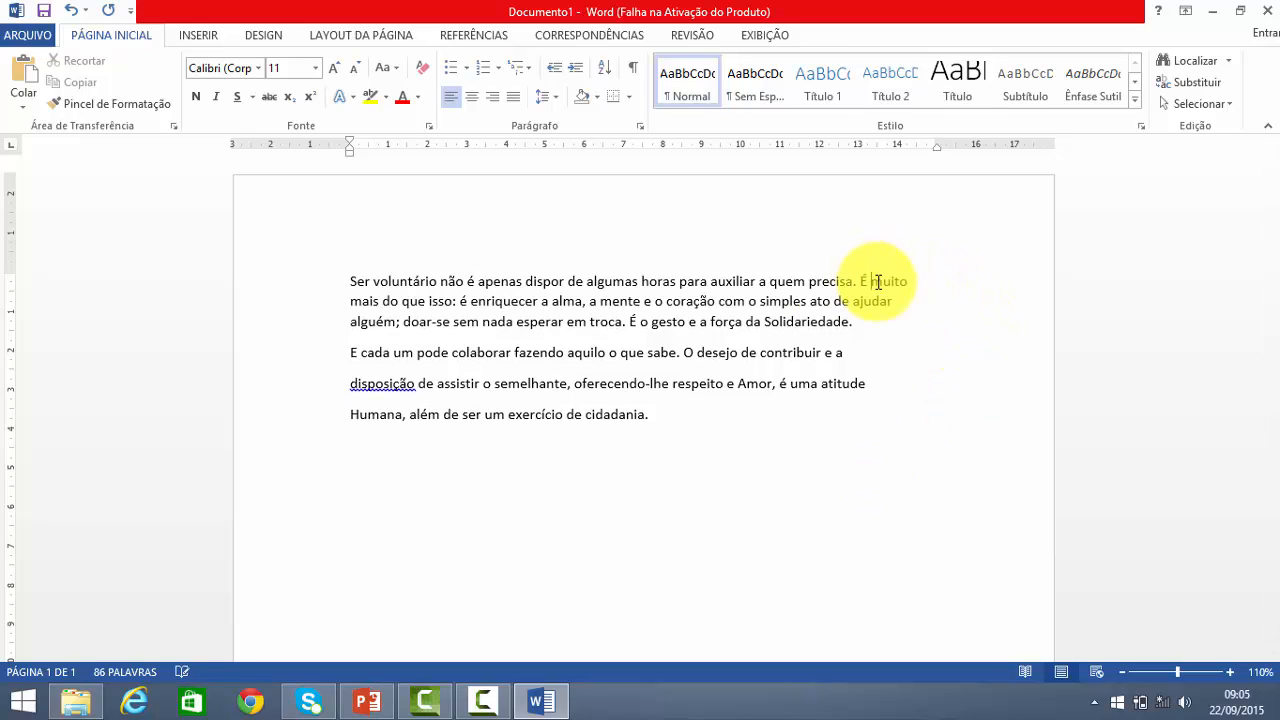
left_click(857, 357)
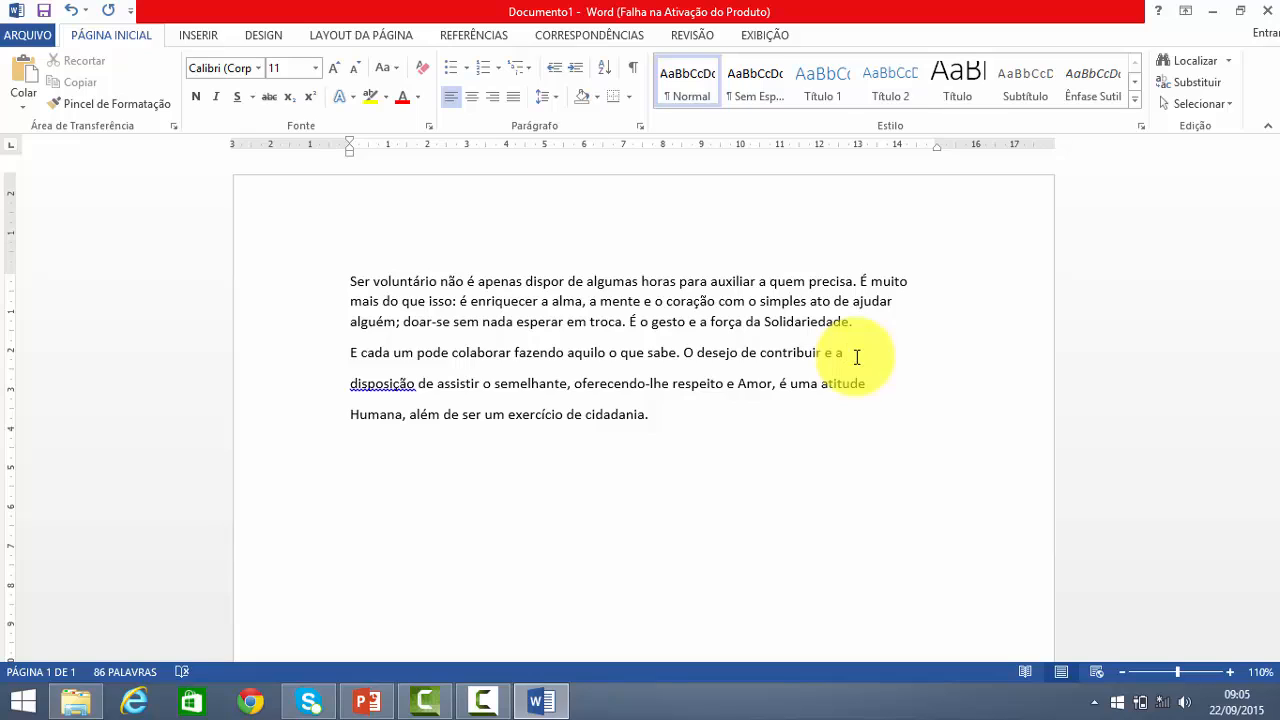
key("Delete")
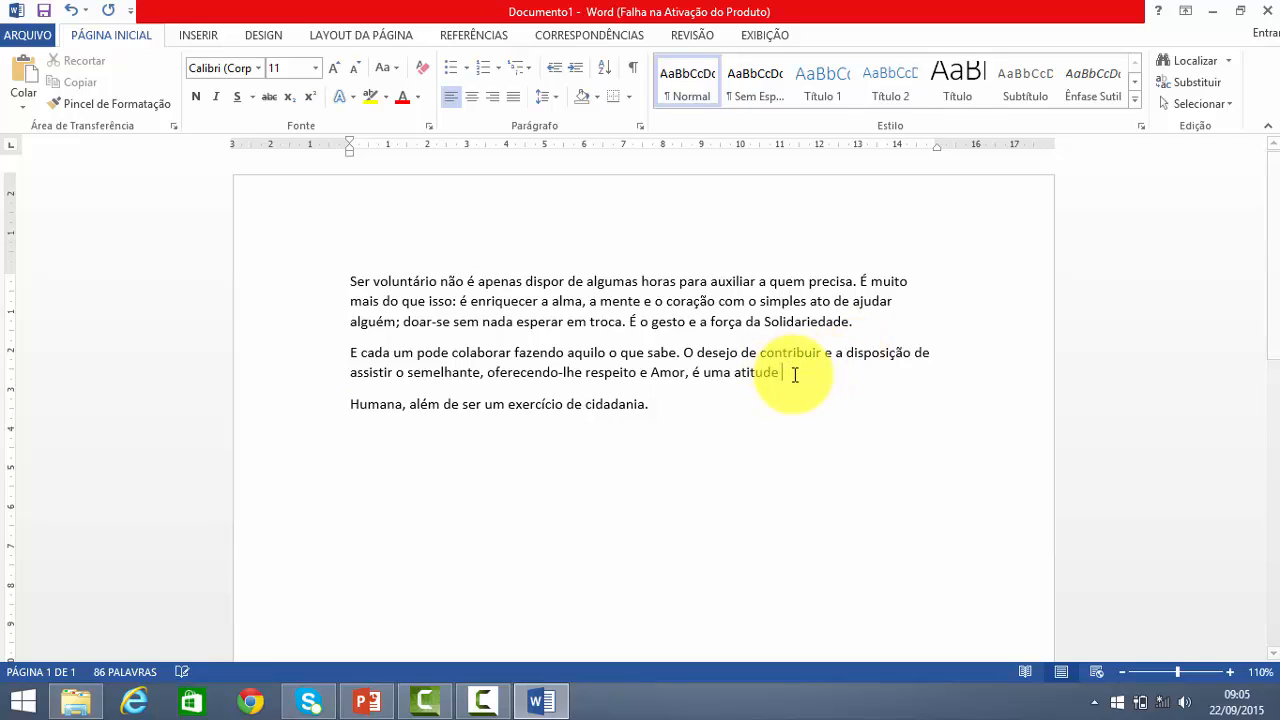
key("Delete")
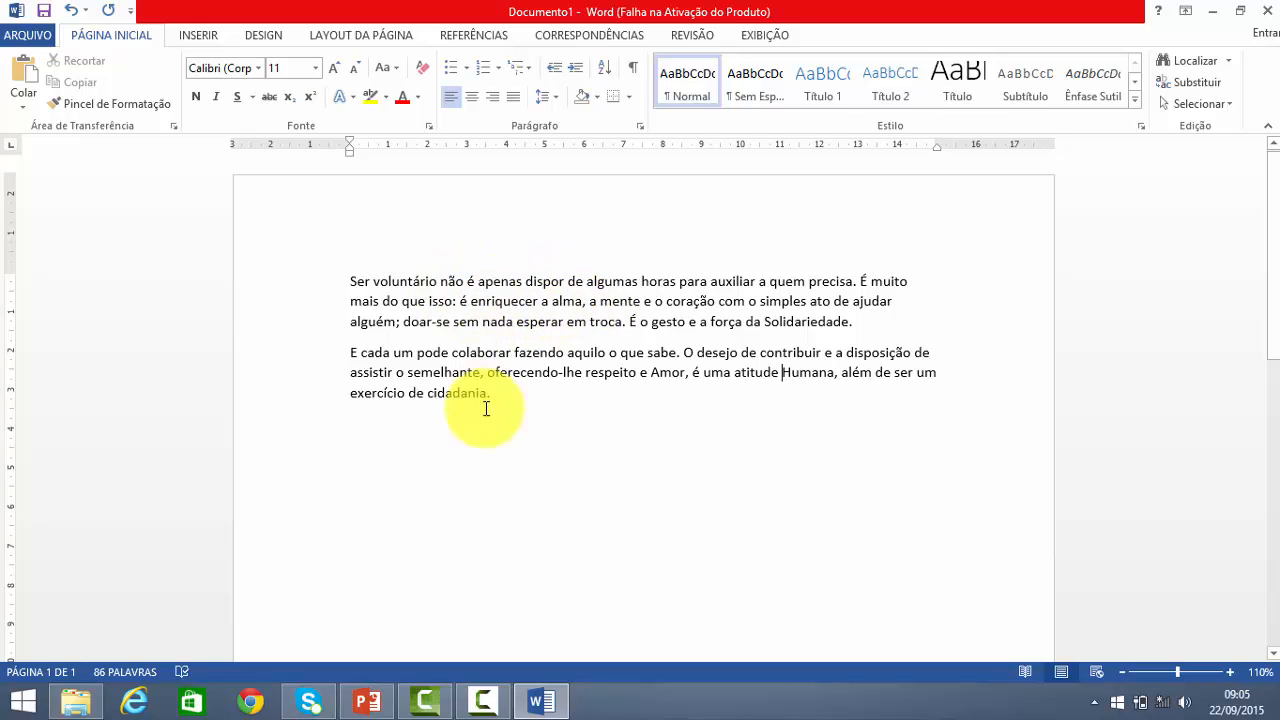
- Copy the first paragraph, "Ser voluntário...", and paste it on a new line below the second paragraph
double_click(543, 302)
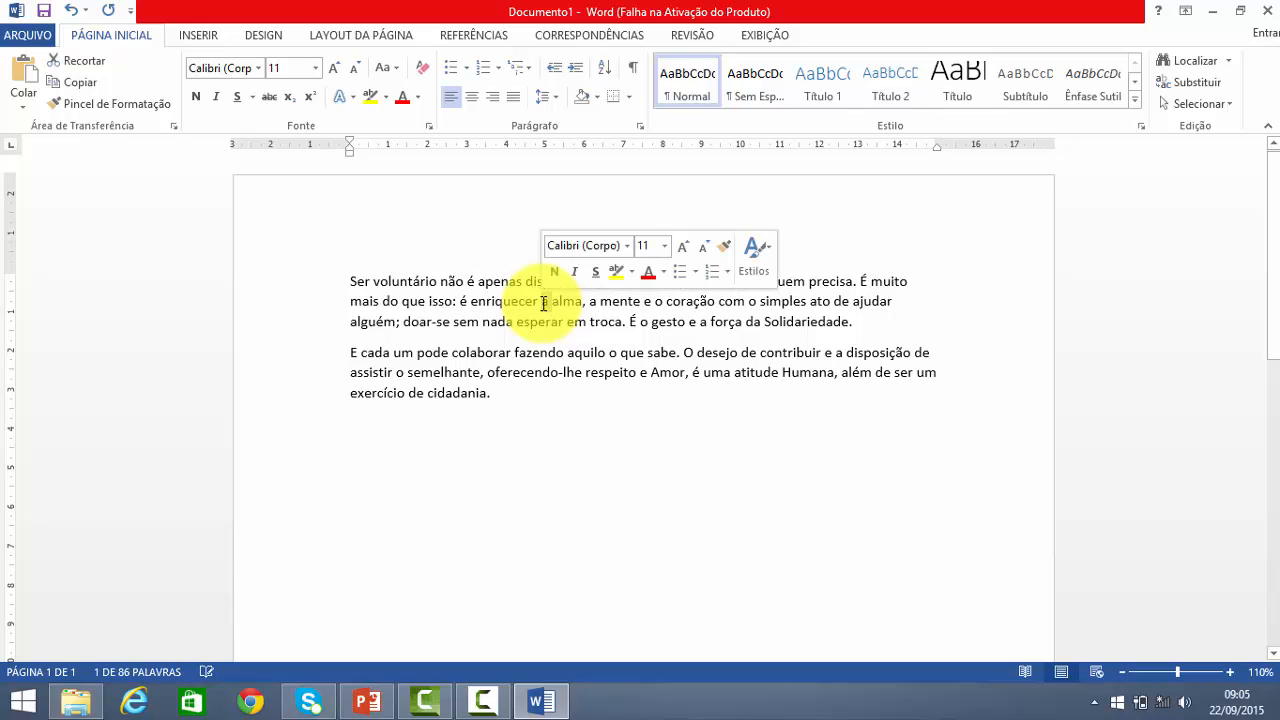
triple_click(541, 304)
key("ctrl+c")
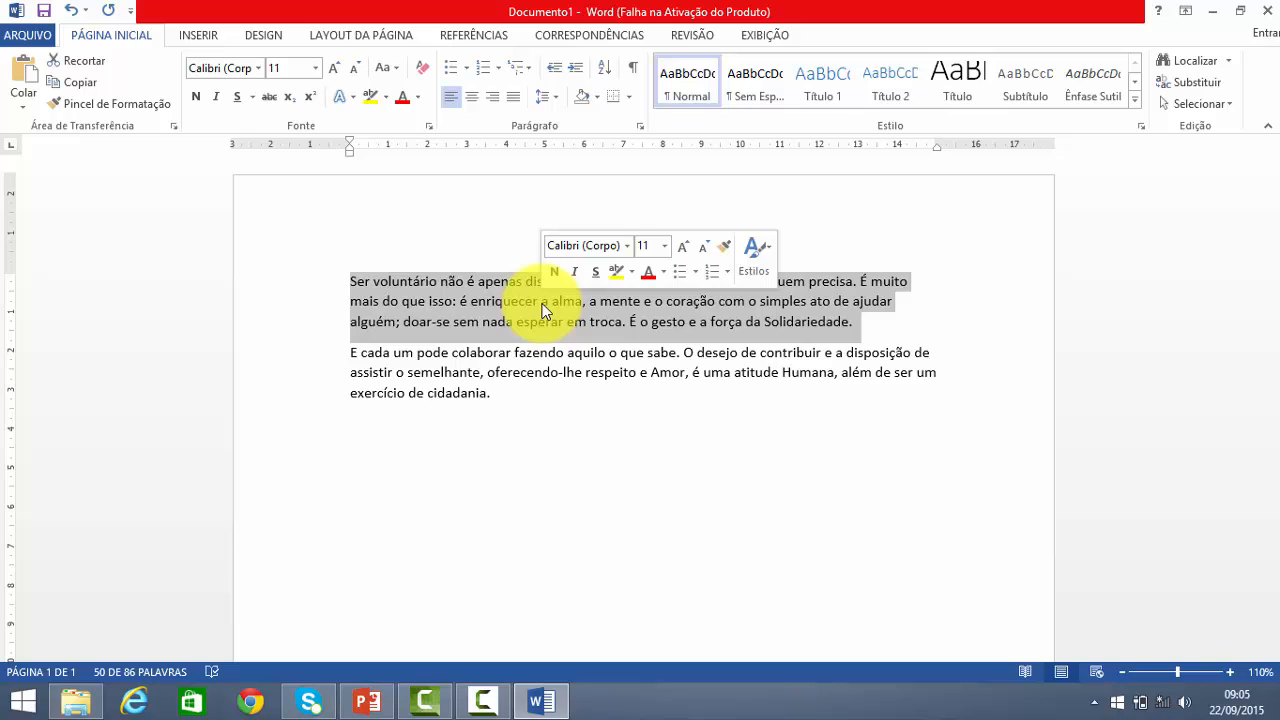
left_click(80, 88)
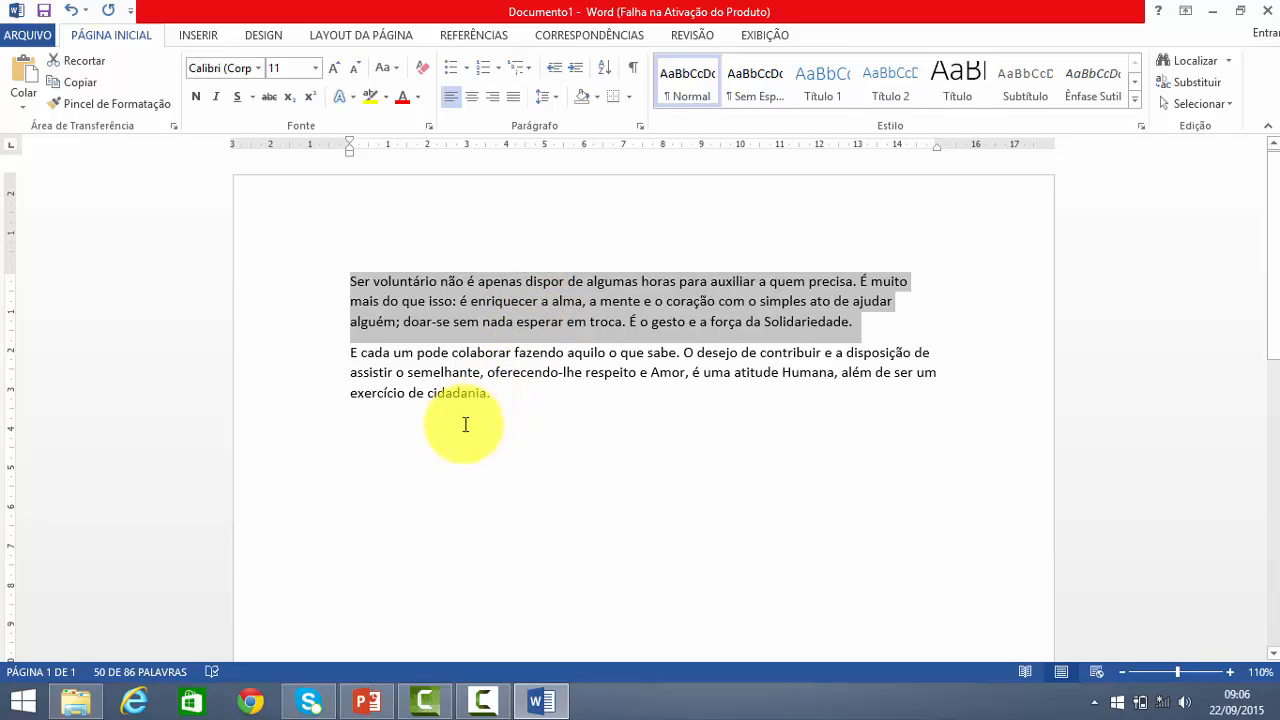
left_click(404, 449)
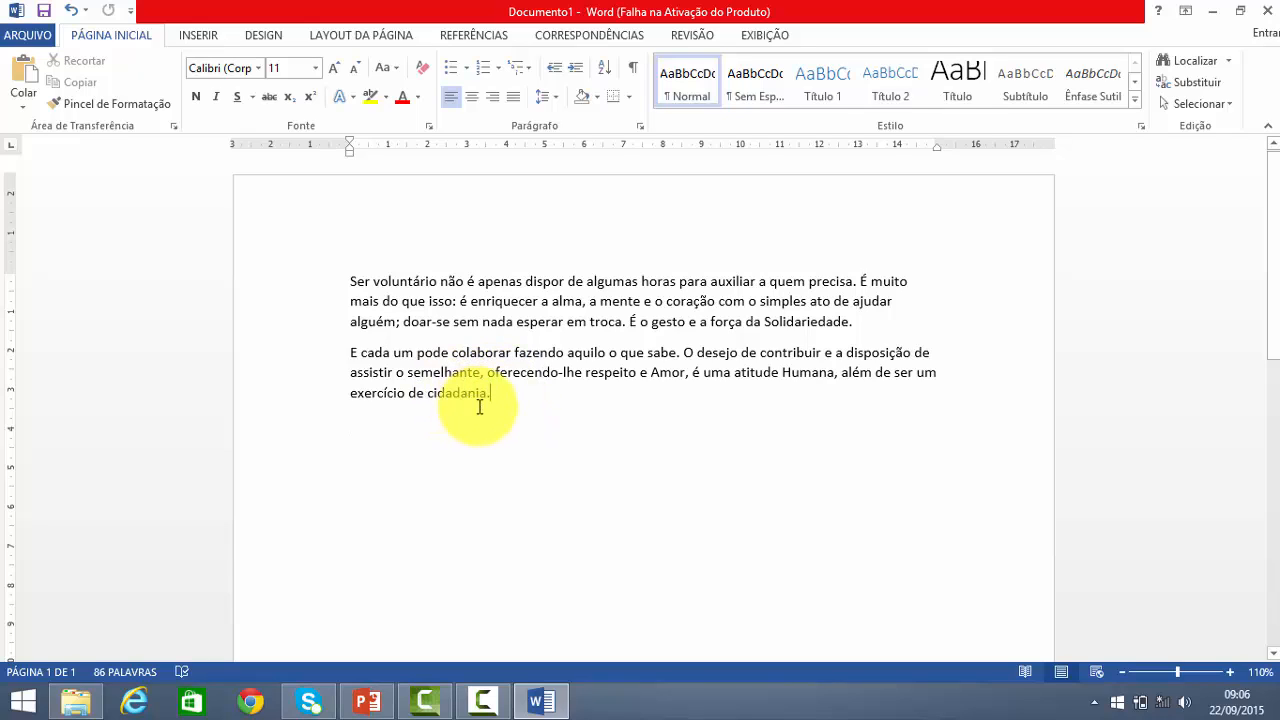
key("Return")
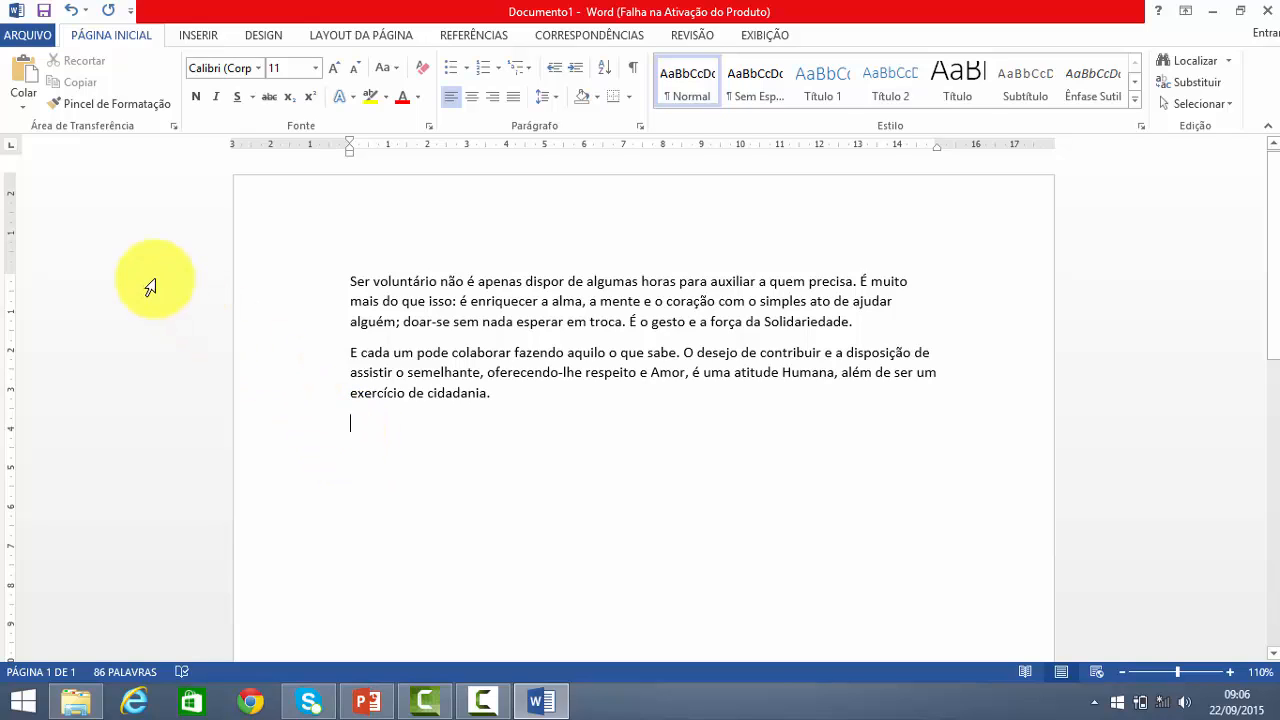
left_click(26, 74)
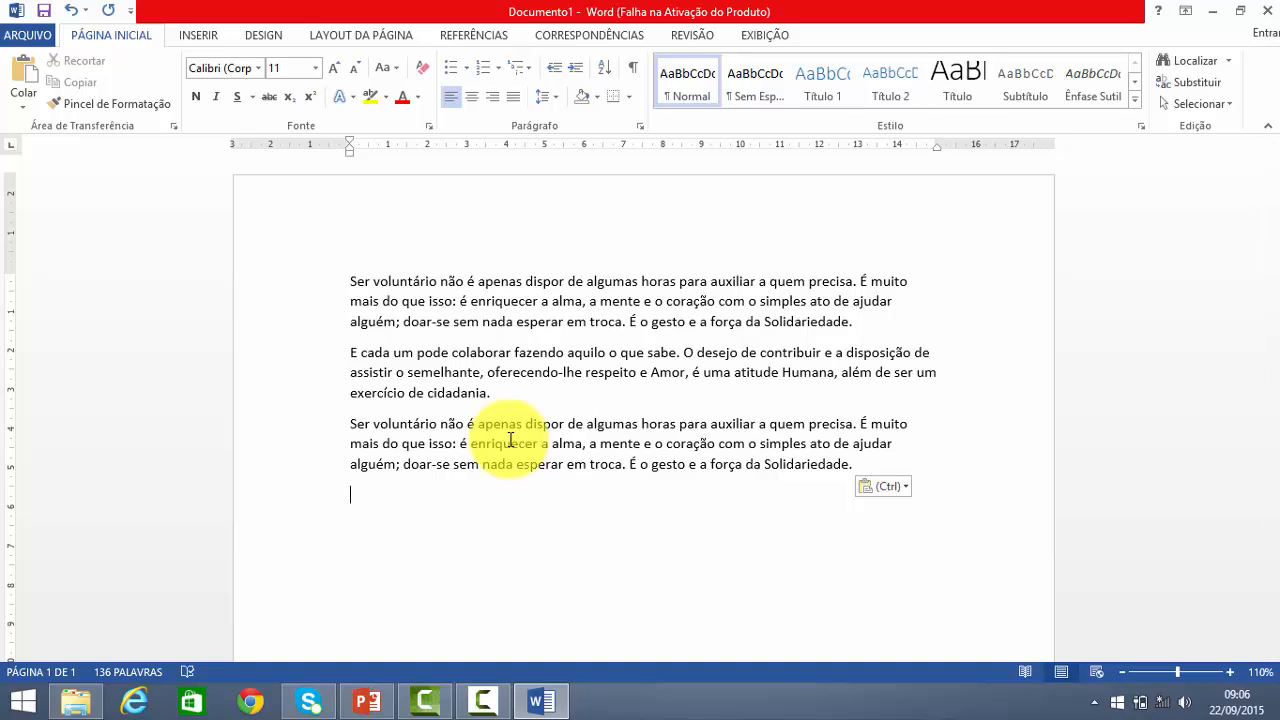
- Cut the middle paragraph starting "E cada um pode colaborar" and paste it at the end of the text
triple_click(445, 370)
key("ctrl+c")
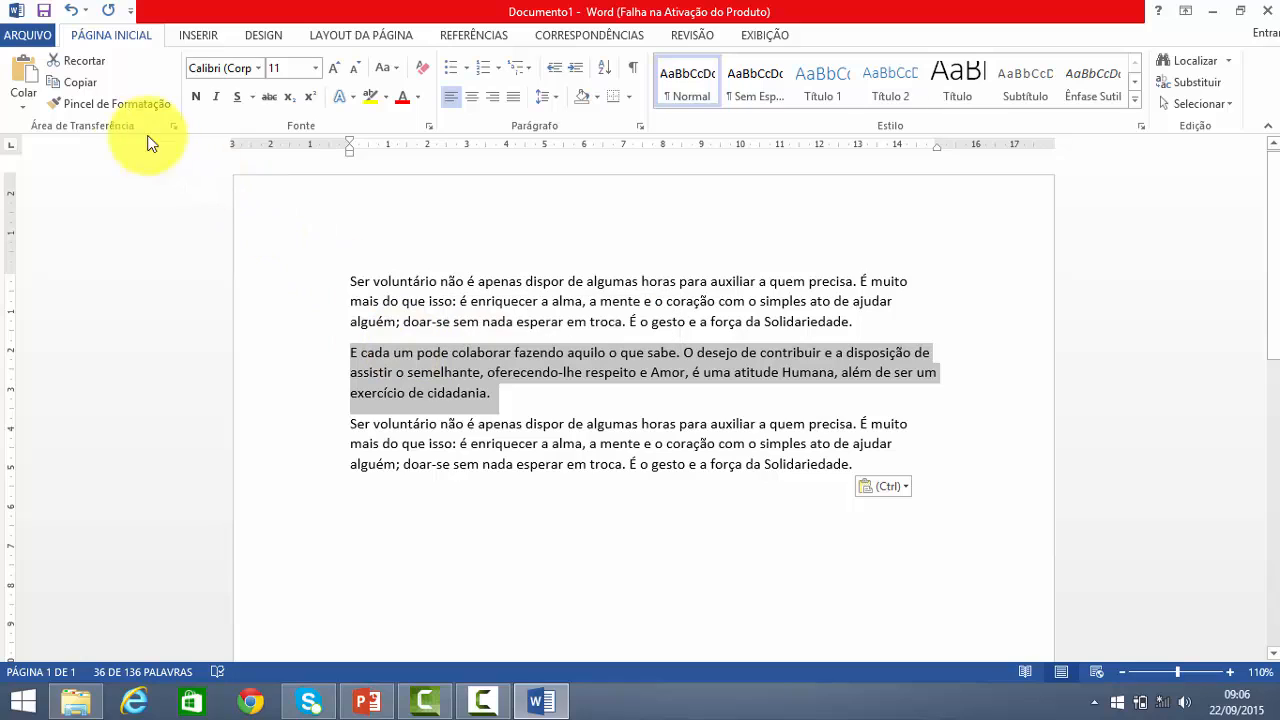
left_click(79, 61)
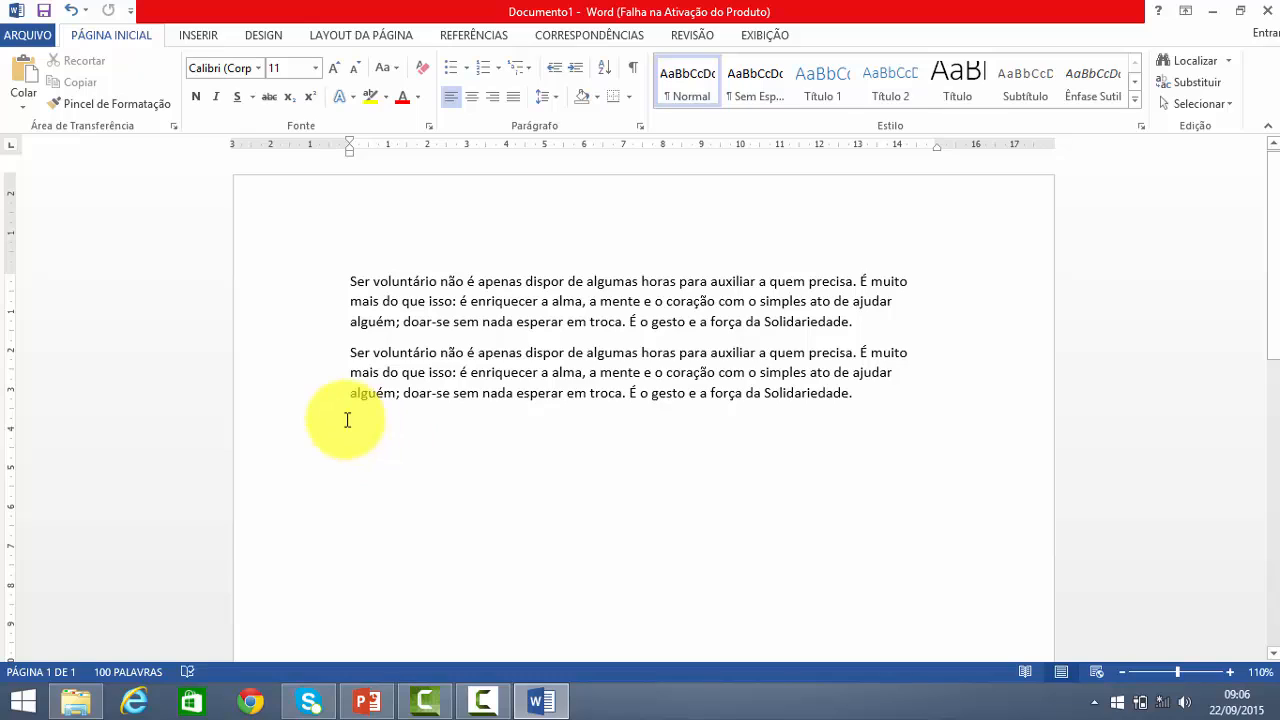
left_click(29, 72)
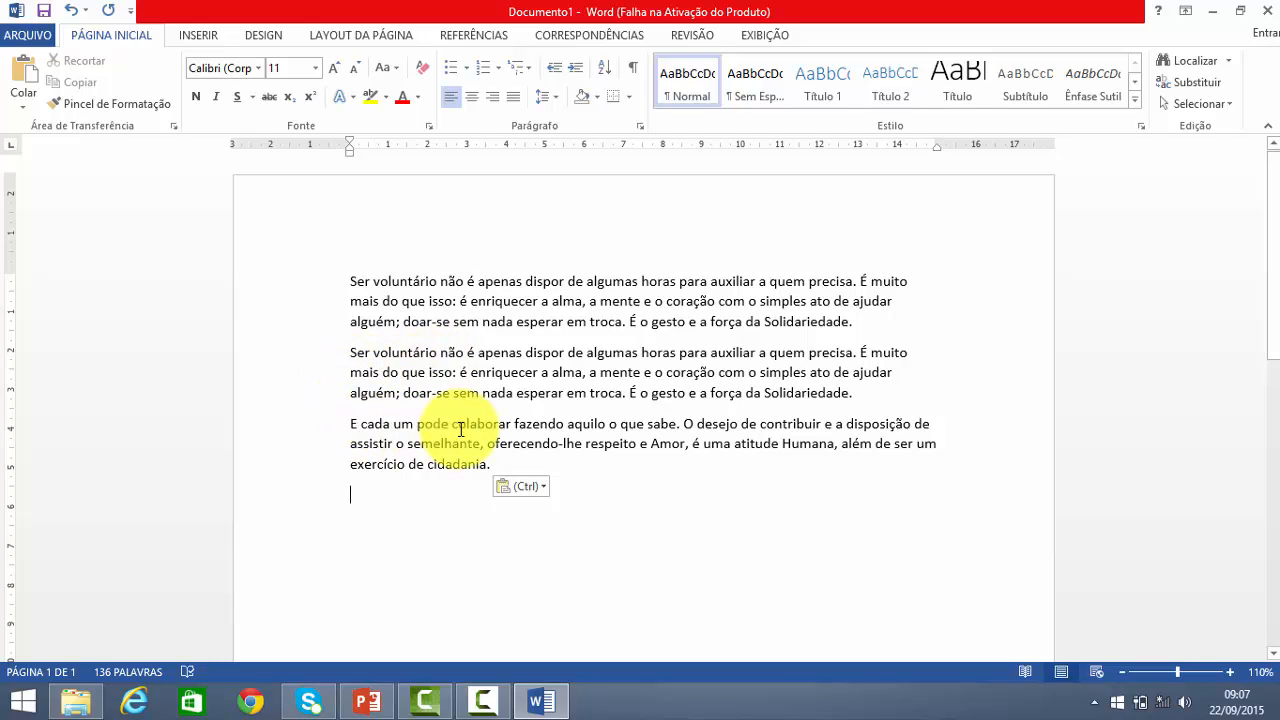
- Copy the second "Ser voluntário" paragraph and paste it on the empty line at the end of the text
triple_click(497, 366)
key("ctrl+c")
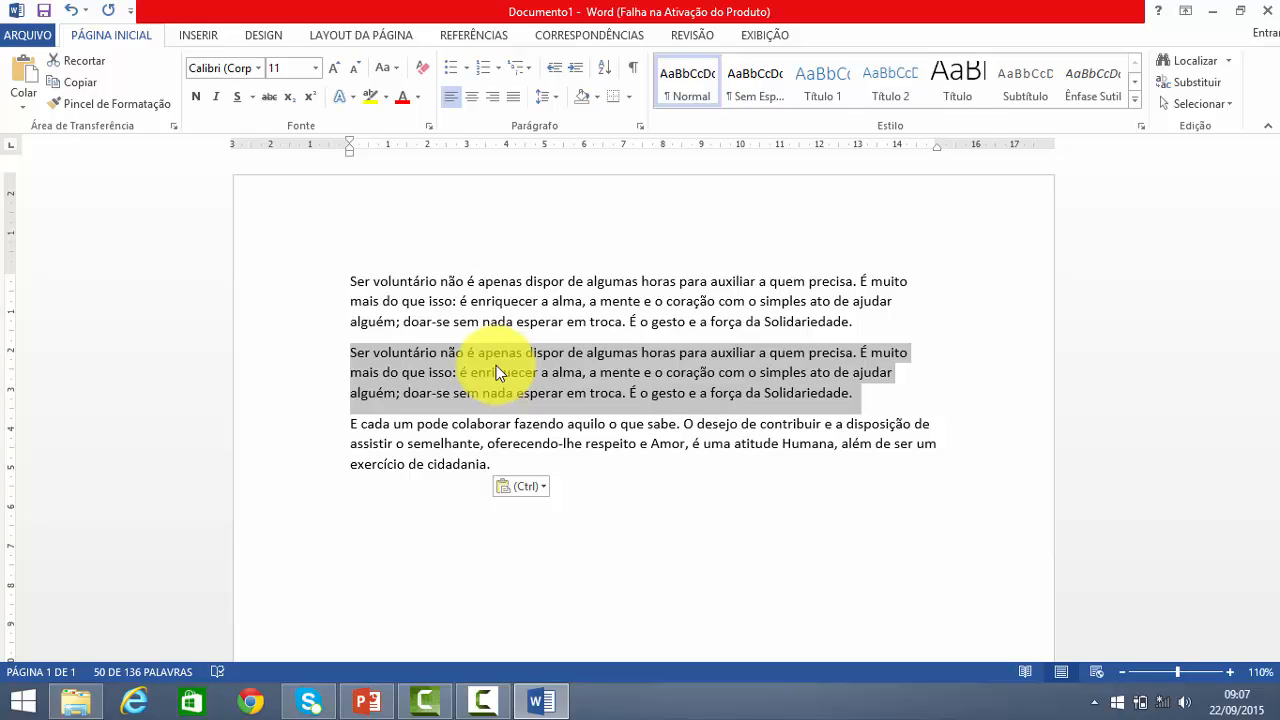
key("Escape")
left_click(409, 511)
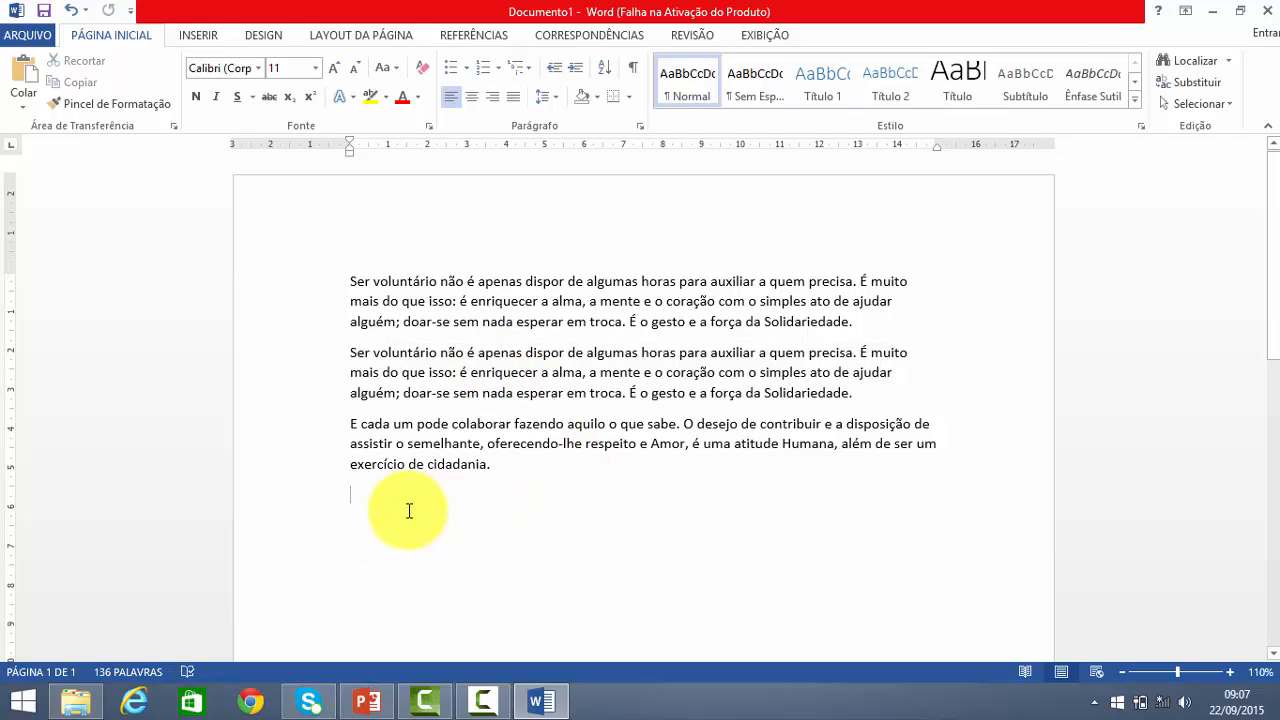
key("ctrl+v")
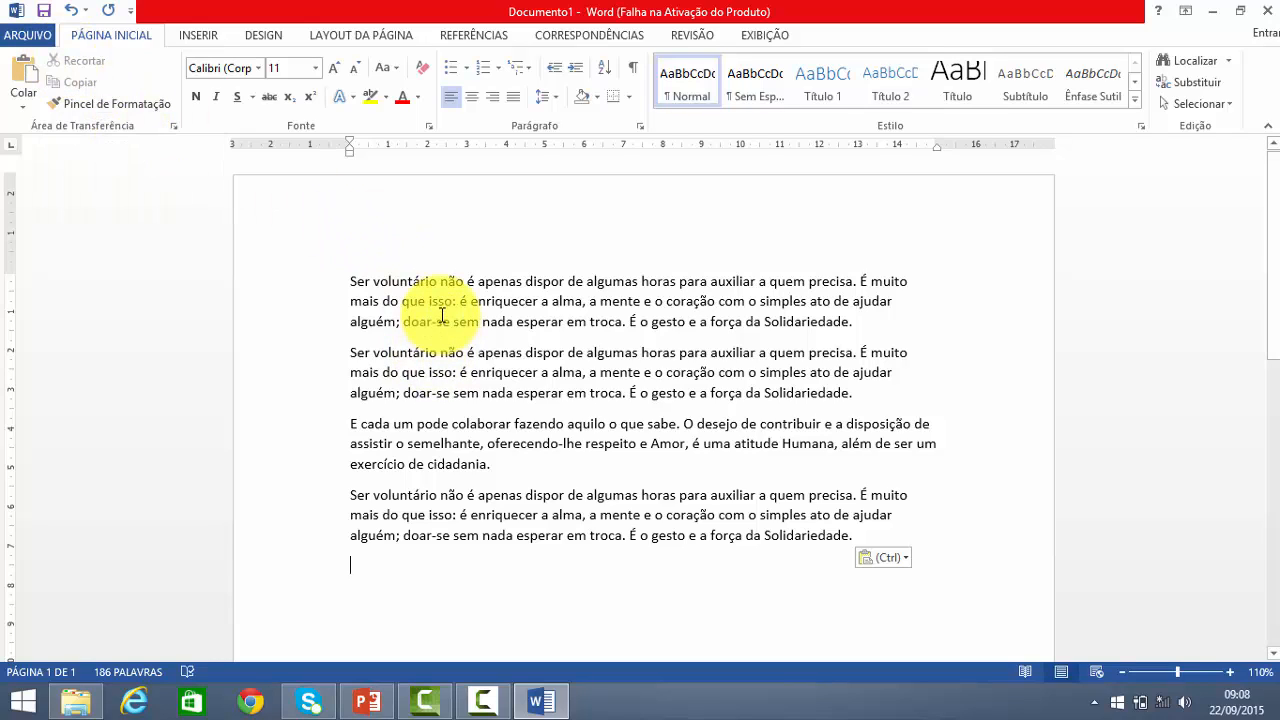
- Move the "E cada um pode colaborar" paragraph to the end of the text, pasting it three times in a row
triple_click(438, 453)
key("ctrl+c")
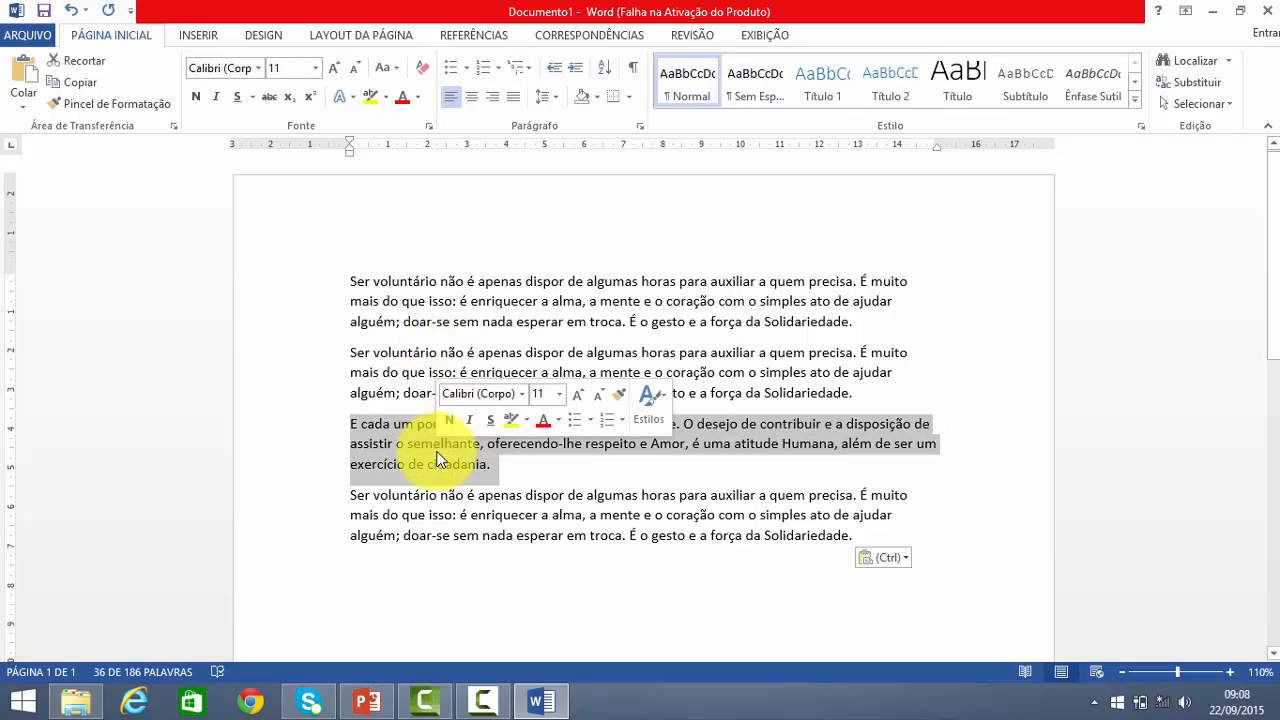
key("Delete")
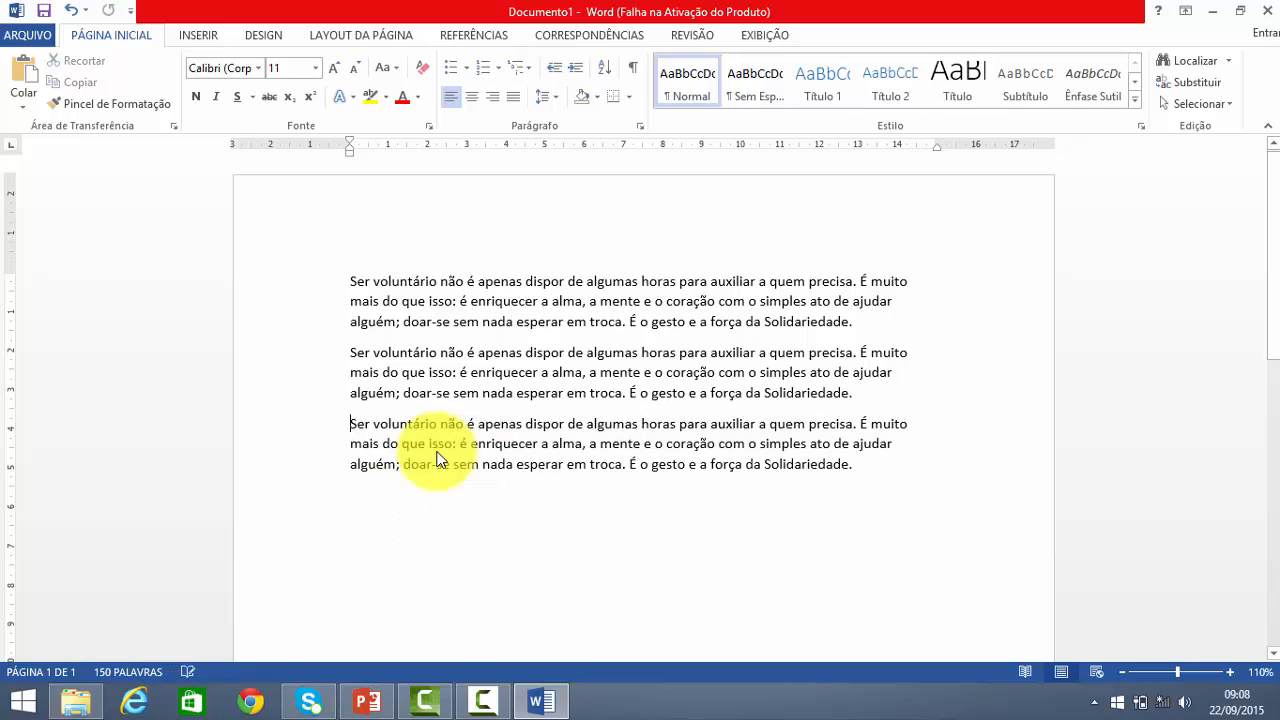
left_click(375, 497)
key("ctrl+v")
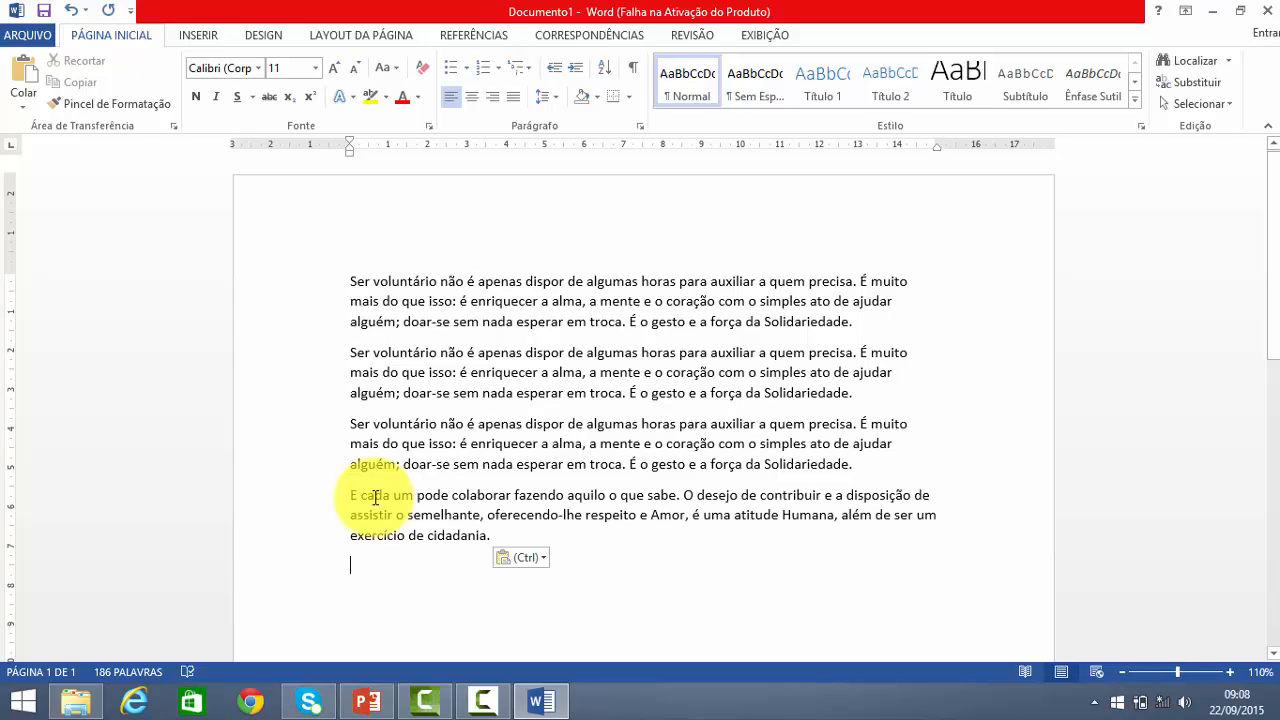
key("ctrl+v")
key("ctrl+v")
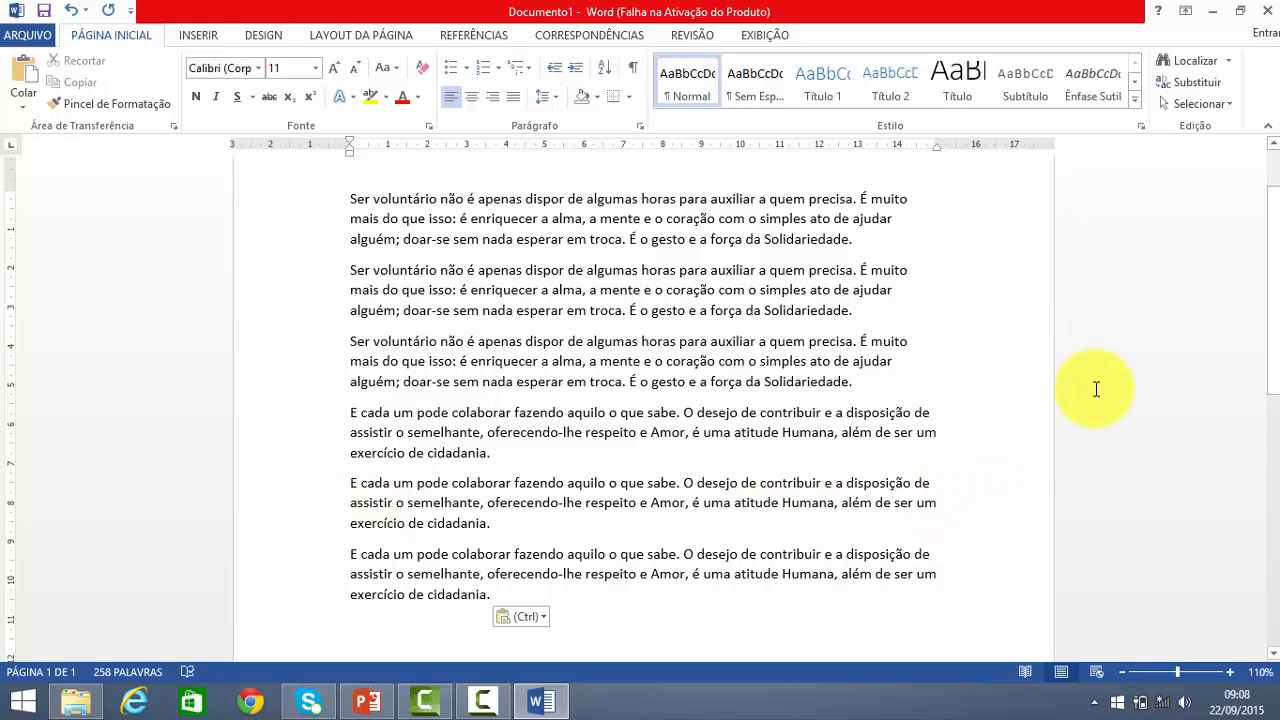
- Set the first paragraph's font to Algerian at size 12
left_click(1274, 148)
left_click(1274, 148)
left_click(1274, 148)
left_click(1274, 148)
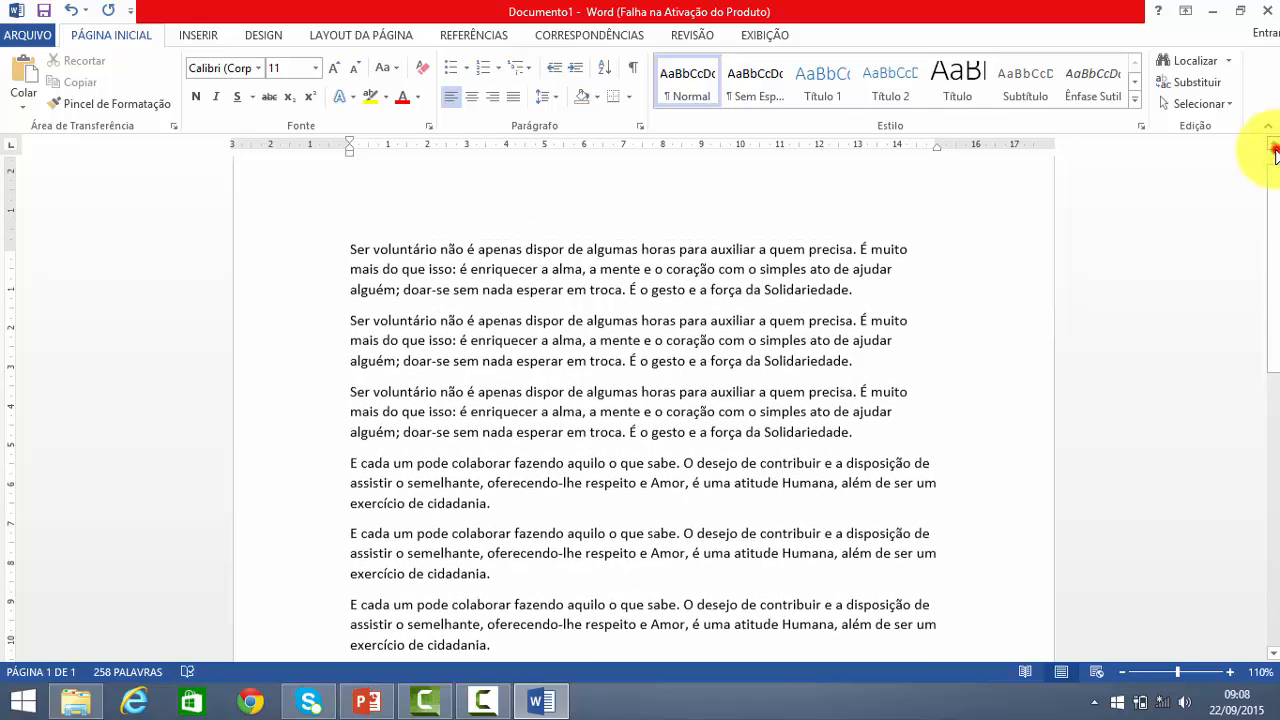
left_click(1274, 148)
left_click(1274, 148)
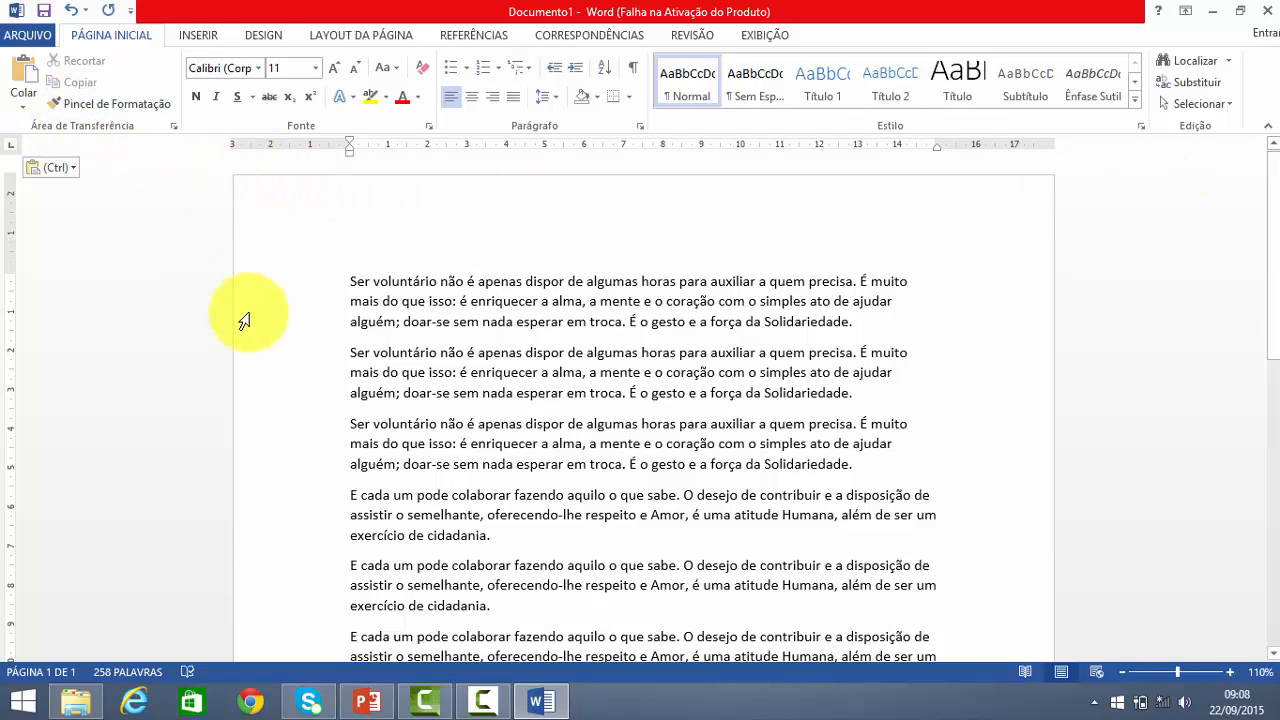
triple_click(487, 290)
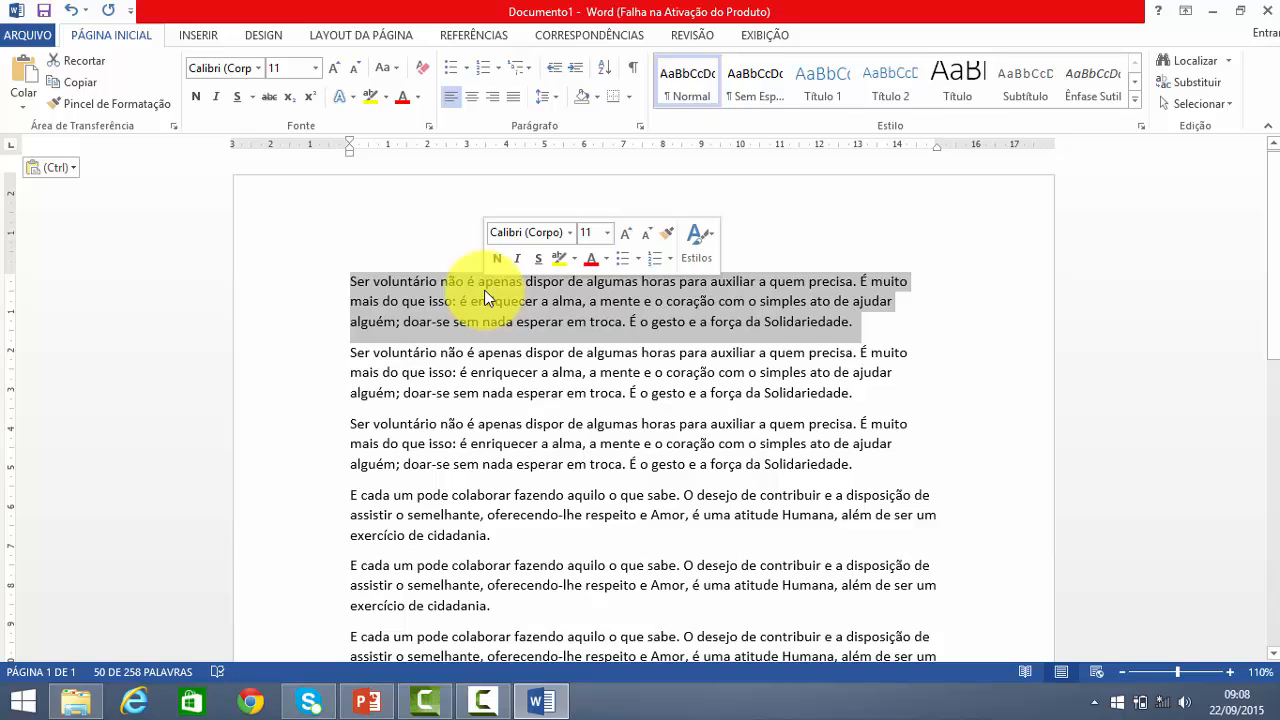
left_click(257, 68)
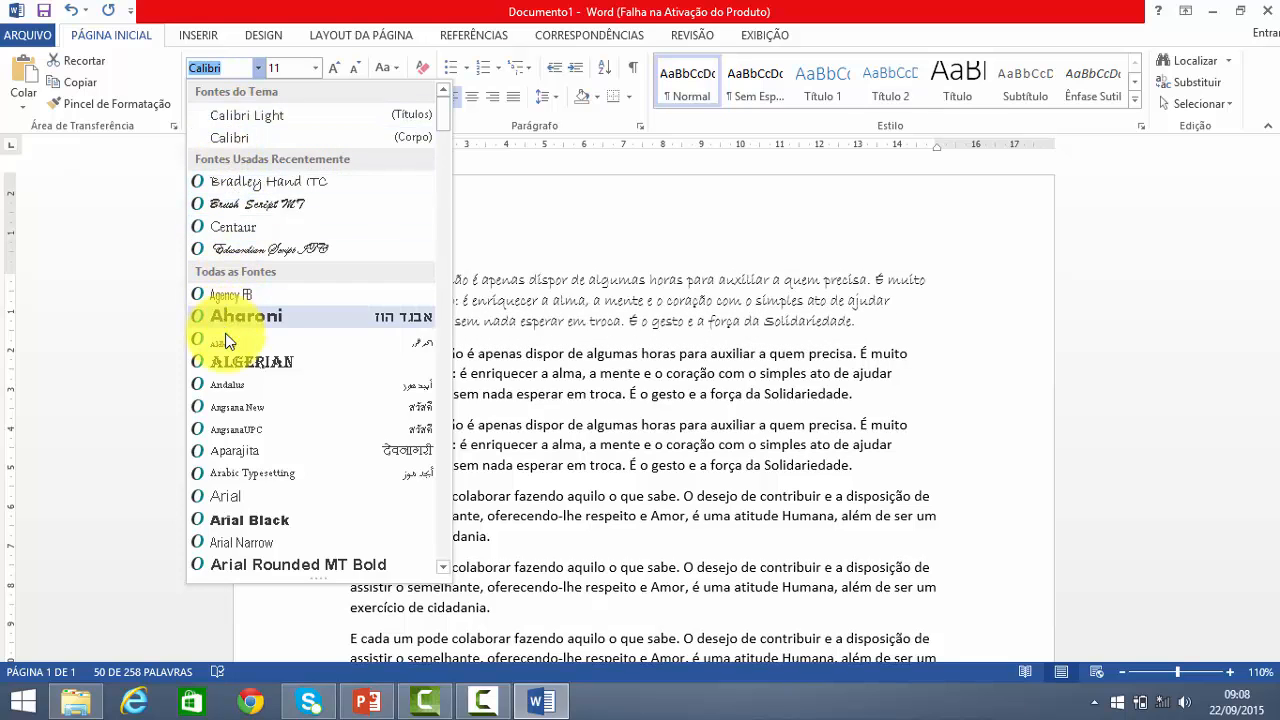
left_click(235, 361)
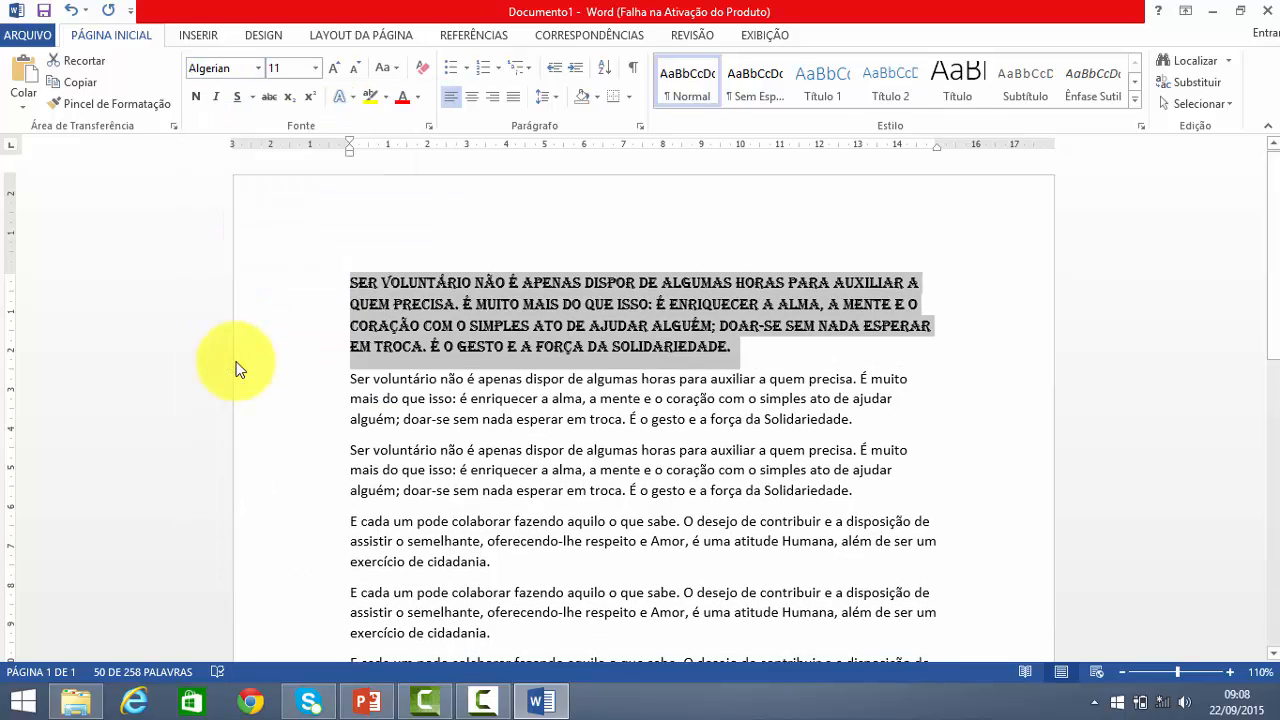
left_click(316, 68)
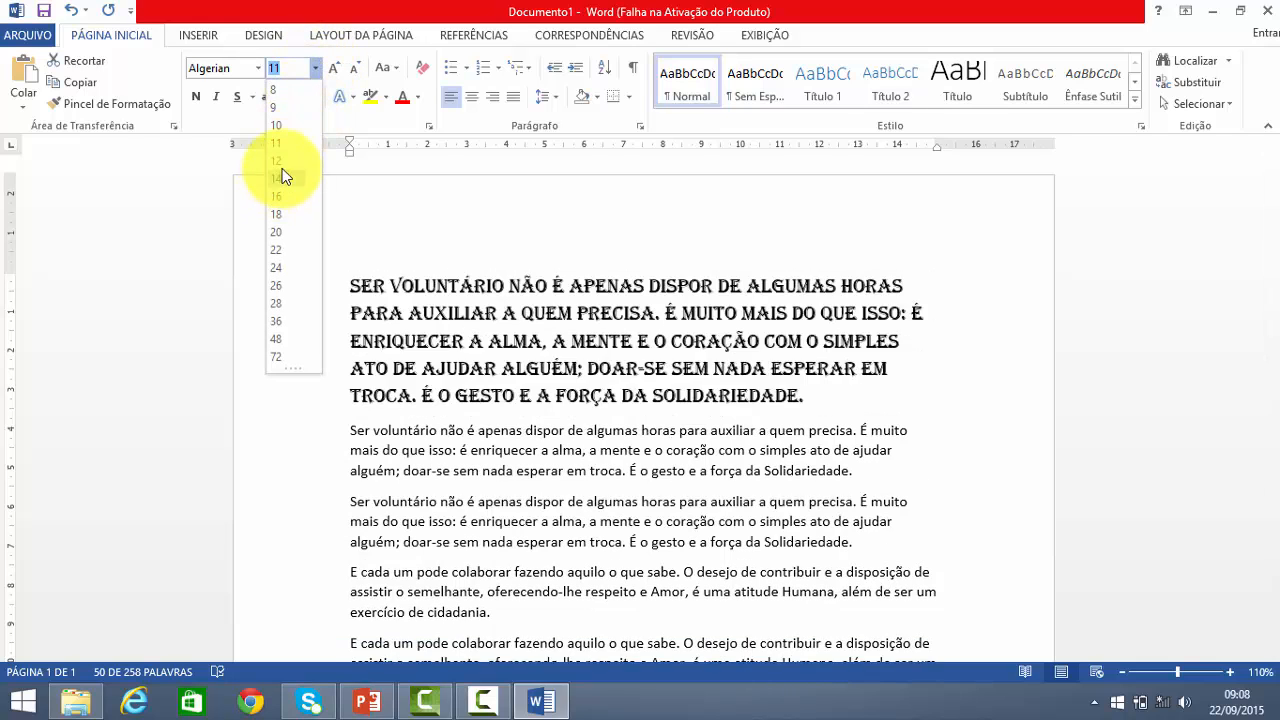
left_click(285, 162)
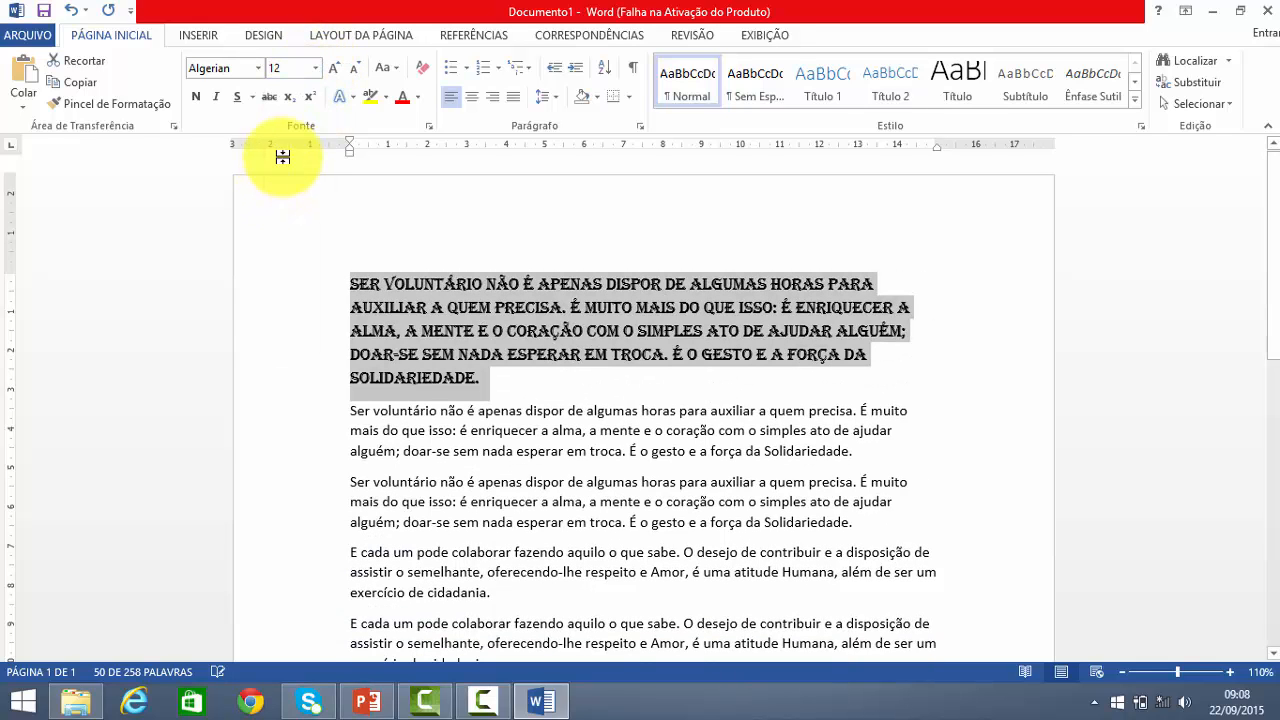
- Make the first paragraph bold and change its text colour to the standard light blue, leaving it deselected
left_click(199, 100)
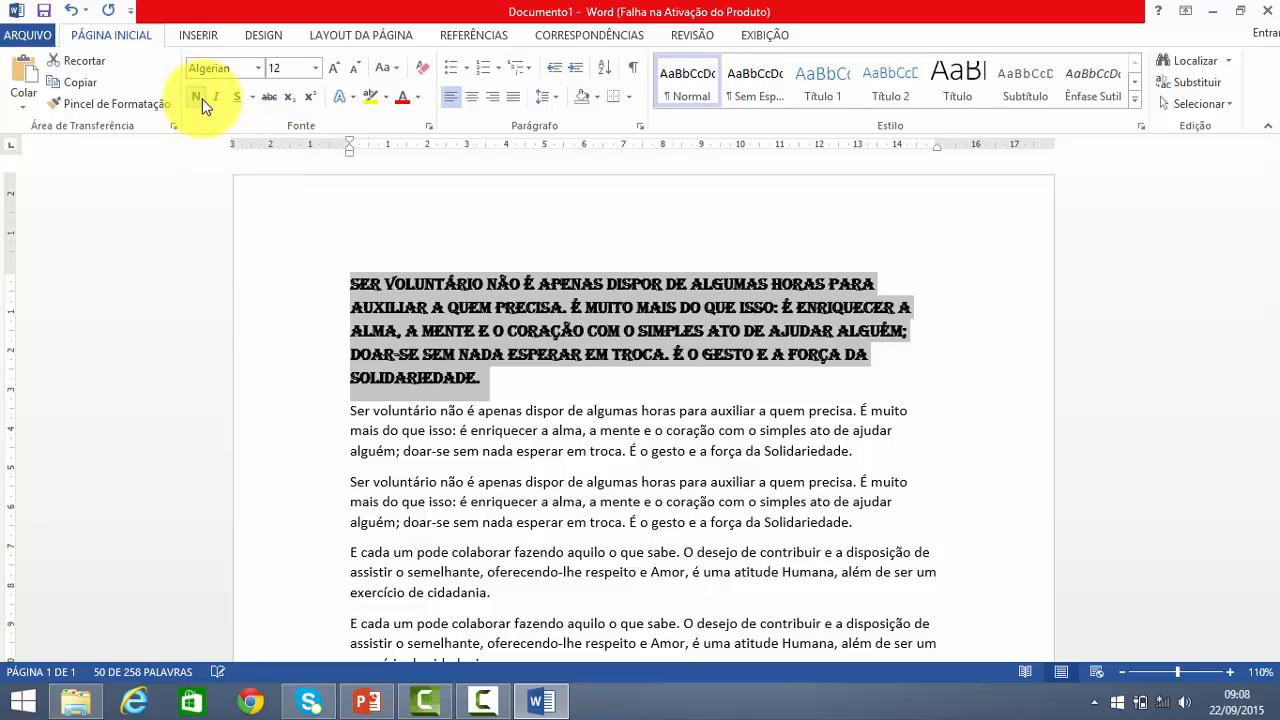
left_click(420, 97)
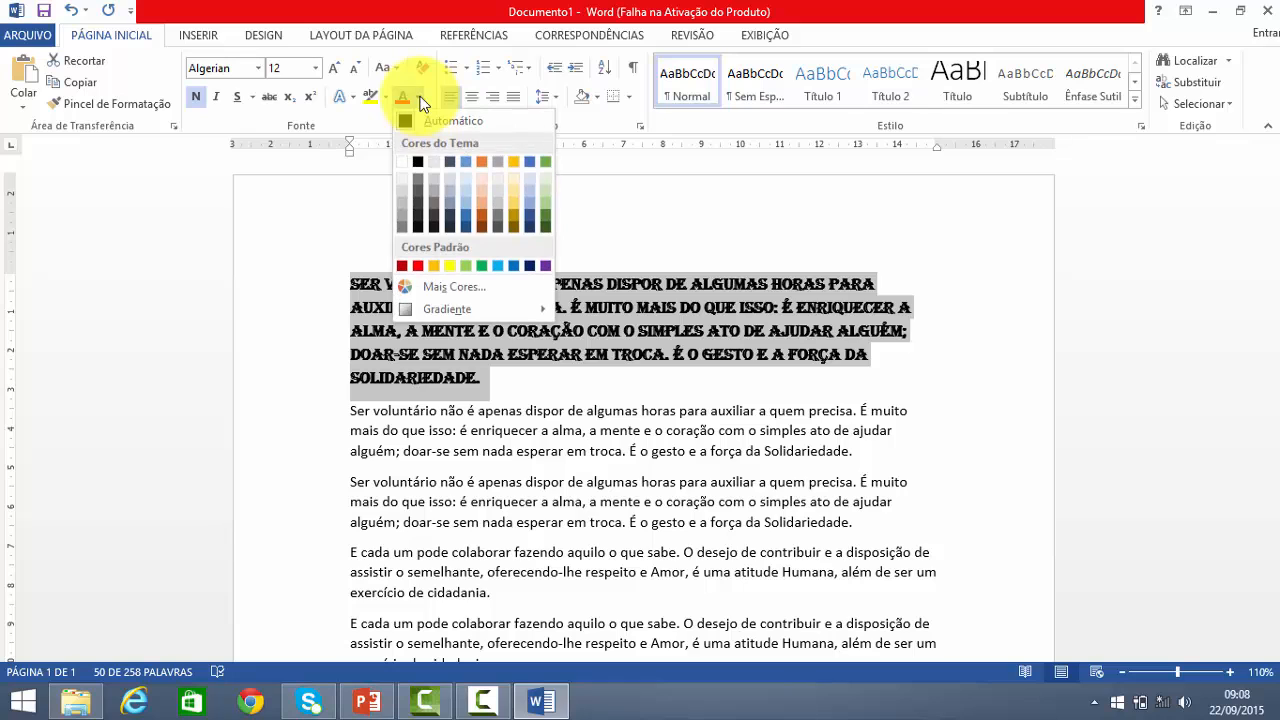
left_click(498, 265)
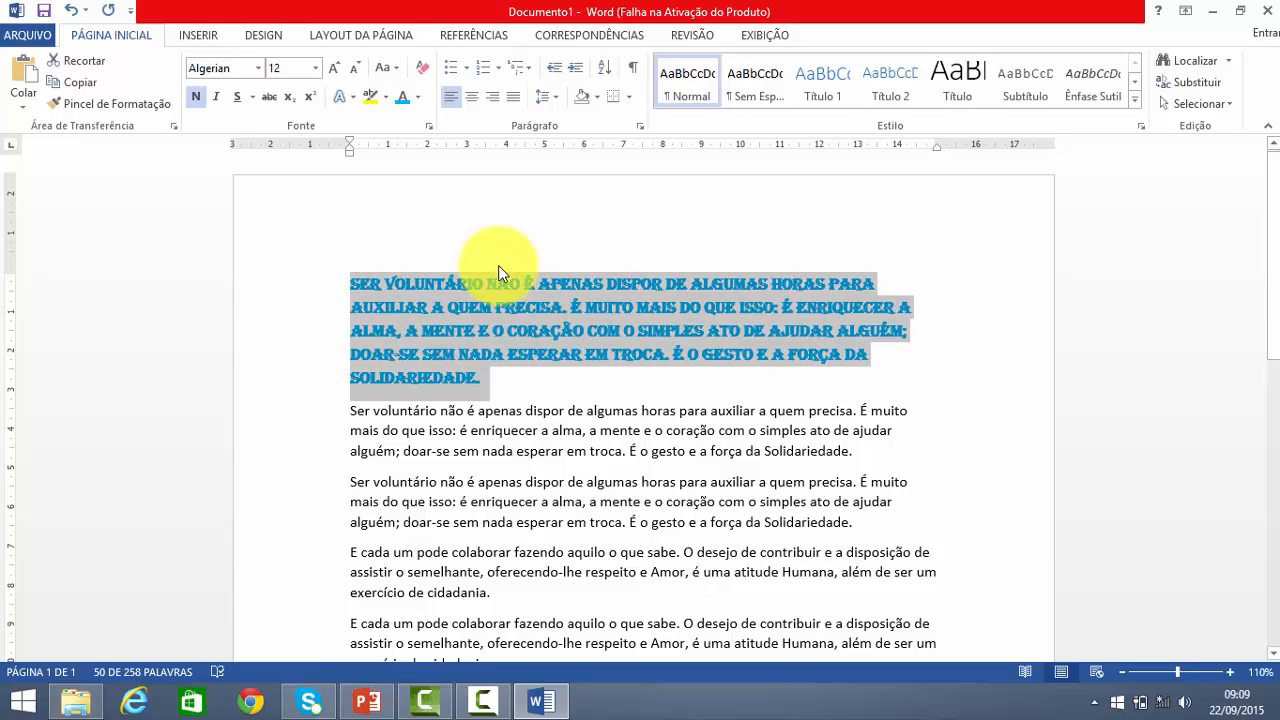
left_click(790, 372)
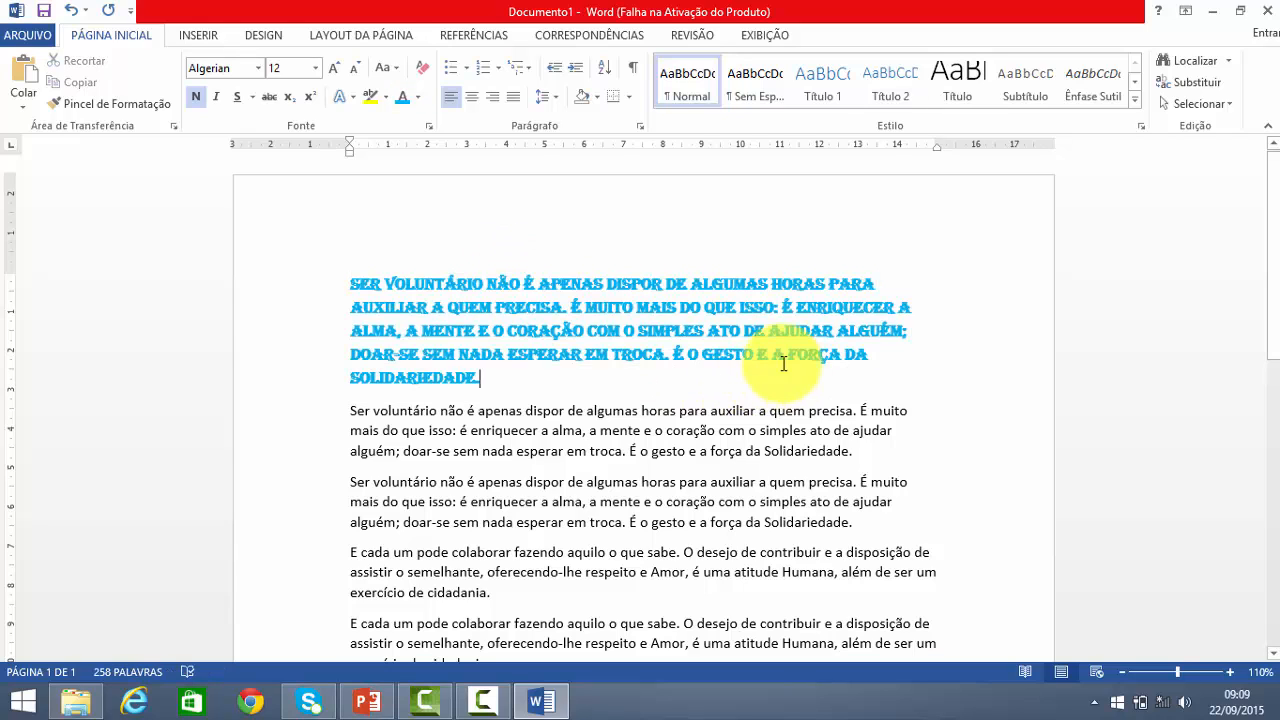
- Copy the first paragraph's formatting with the Format Painter onto the third and fourth paragraphs, leaving the text deselected
triple_click(589, 311)
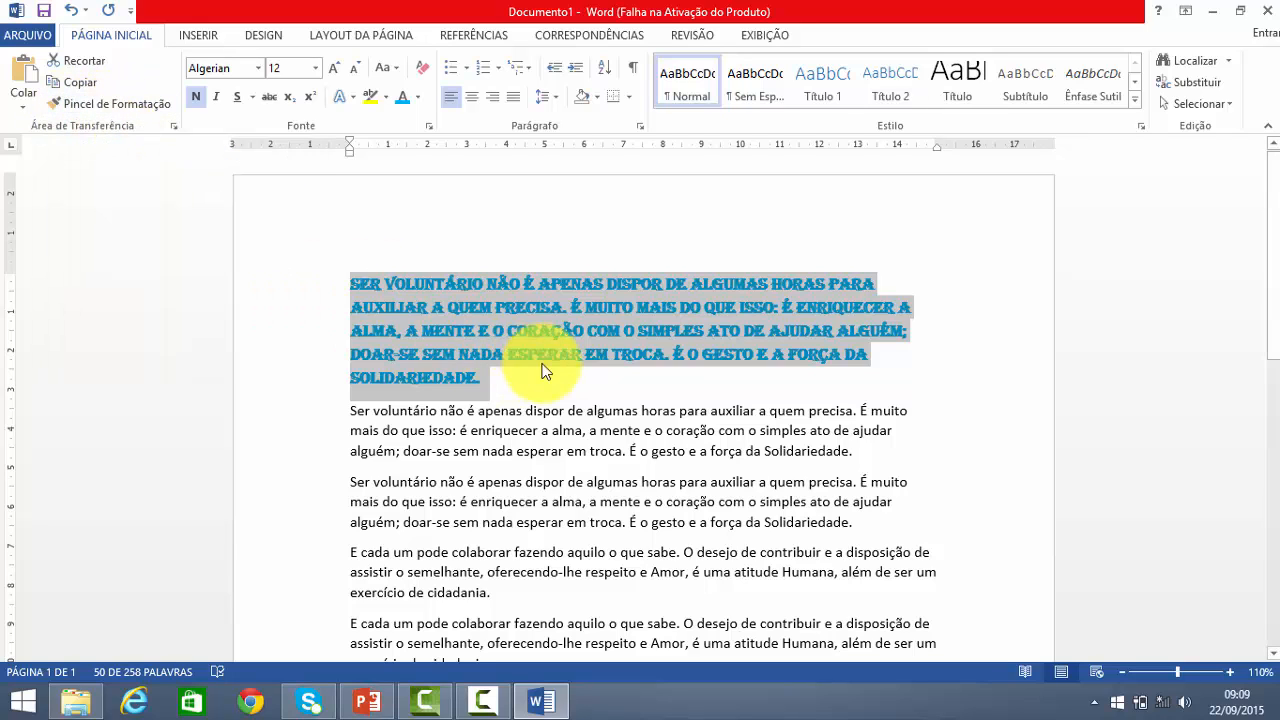
left_click(630, 390)
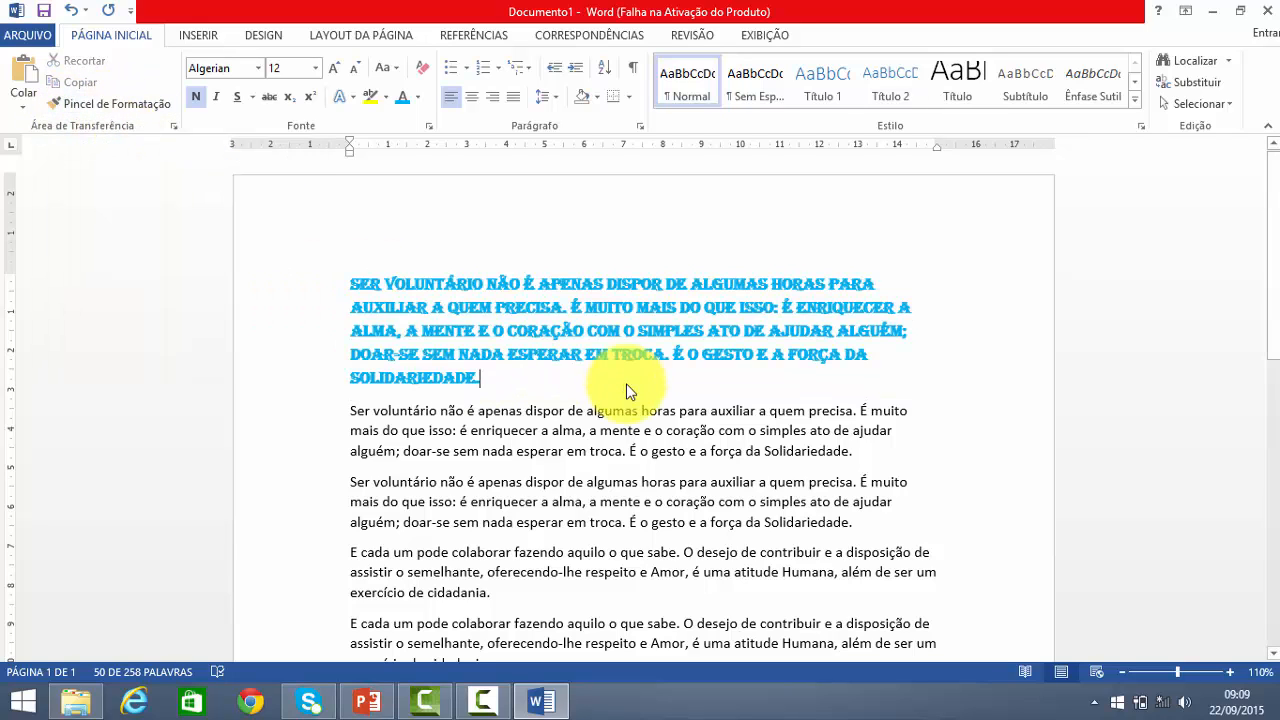
triple_click(507, 307)
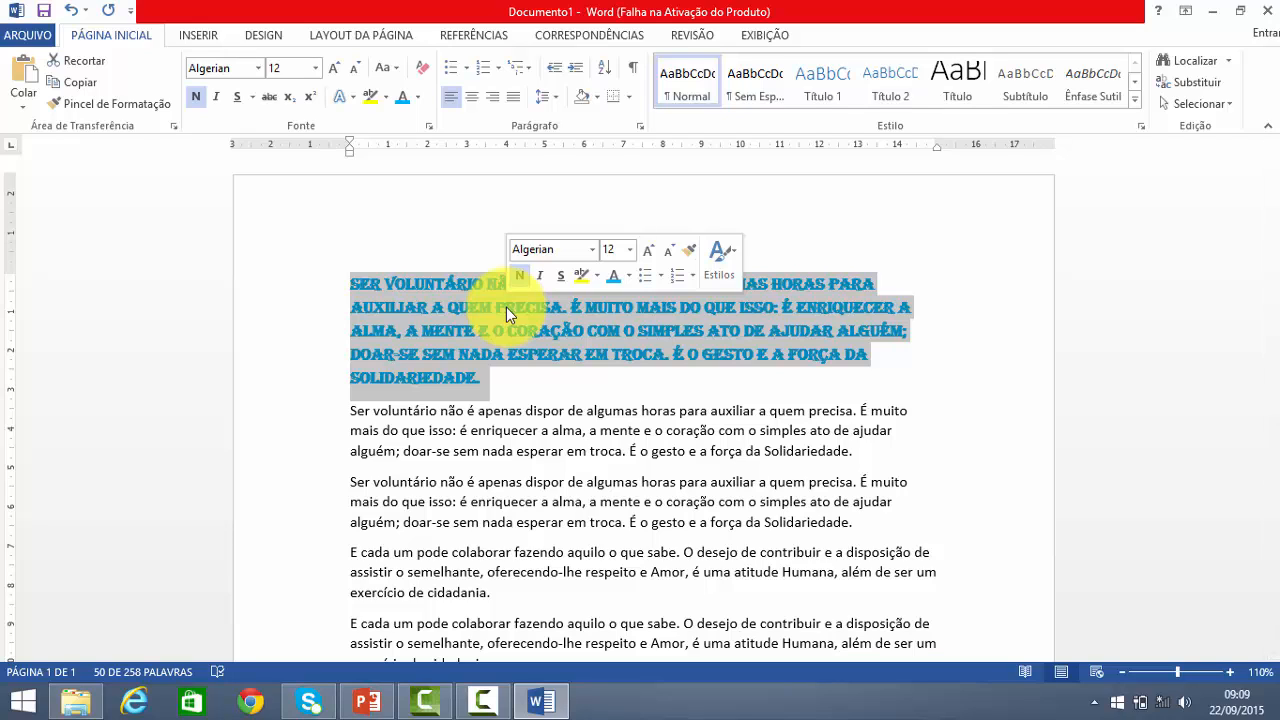
left_click(89, 106)
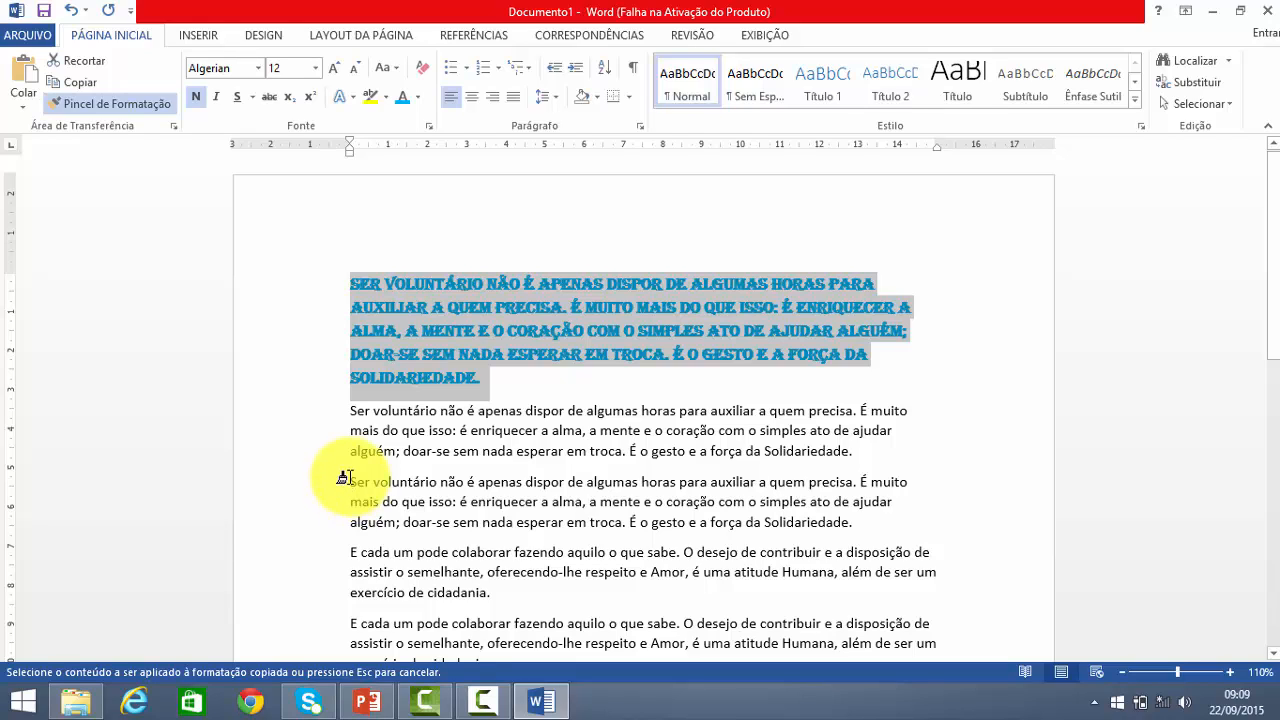
mouse_move(344, 478)
left_mouse_down()
mouse_move(465, 607)
mouse_move(500, 600)
left_mouse_up()
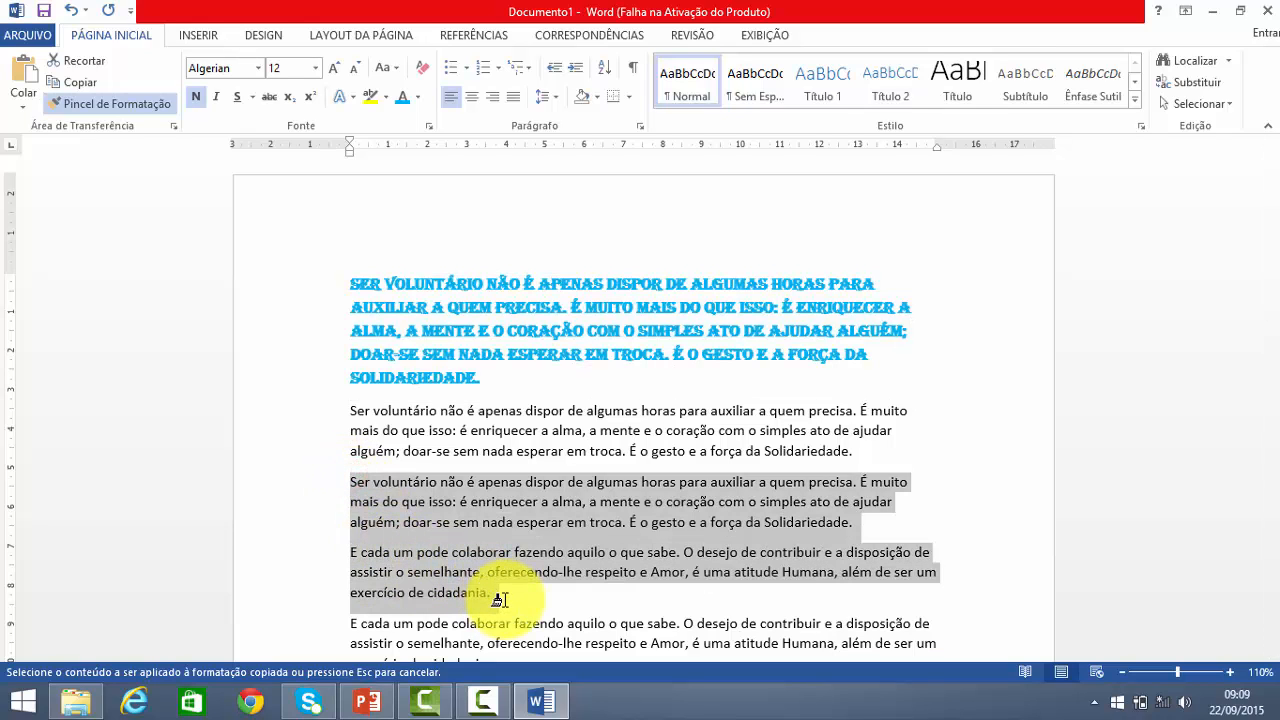
left_click_drag(500, 600, 500, 600)
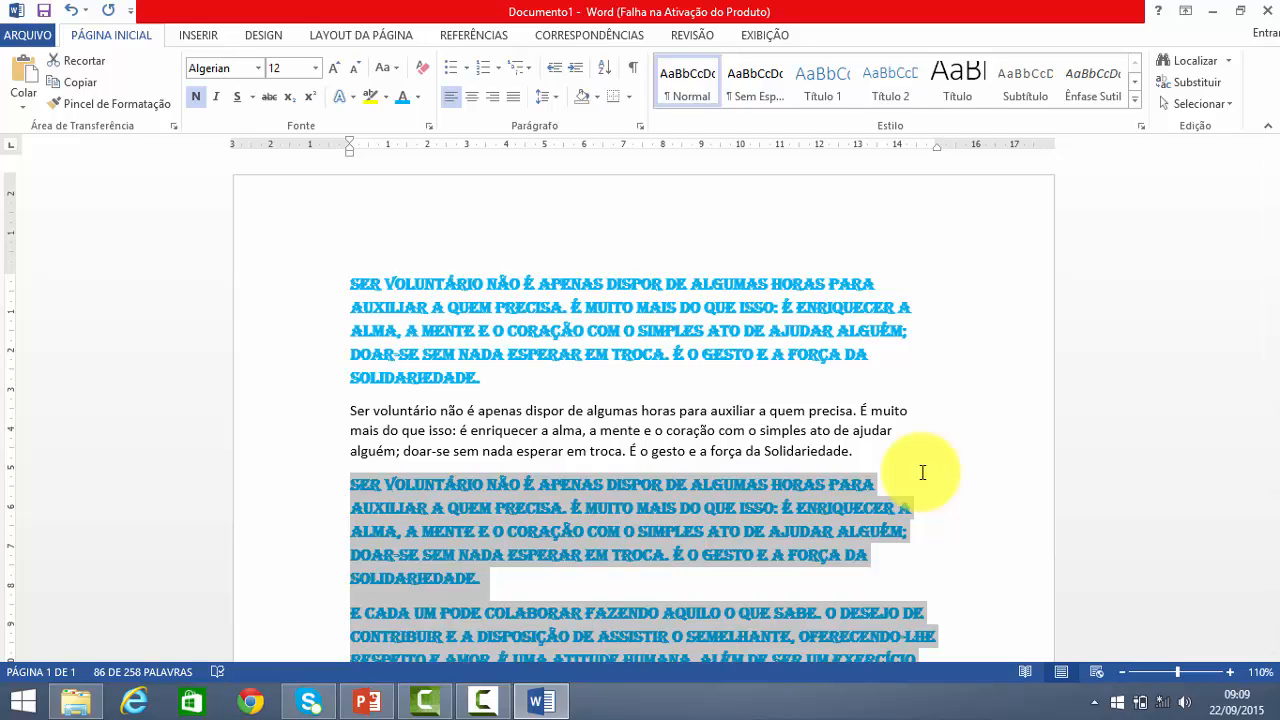
left_click(585, 391)
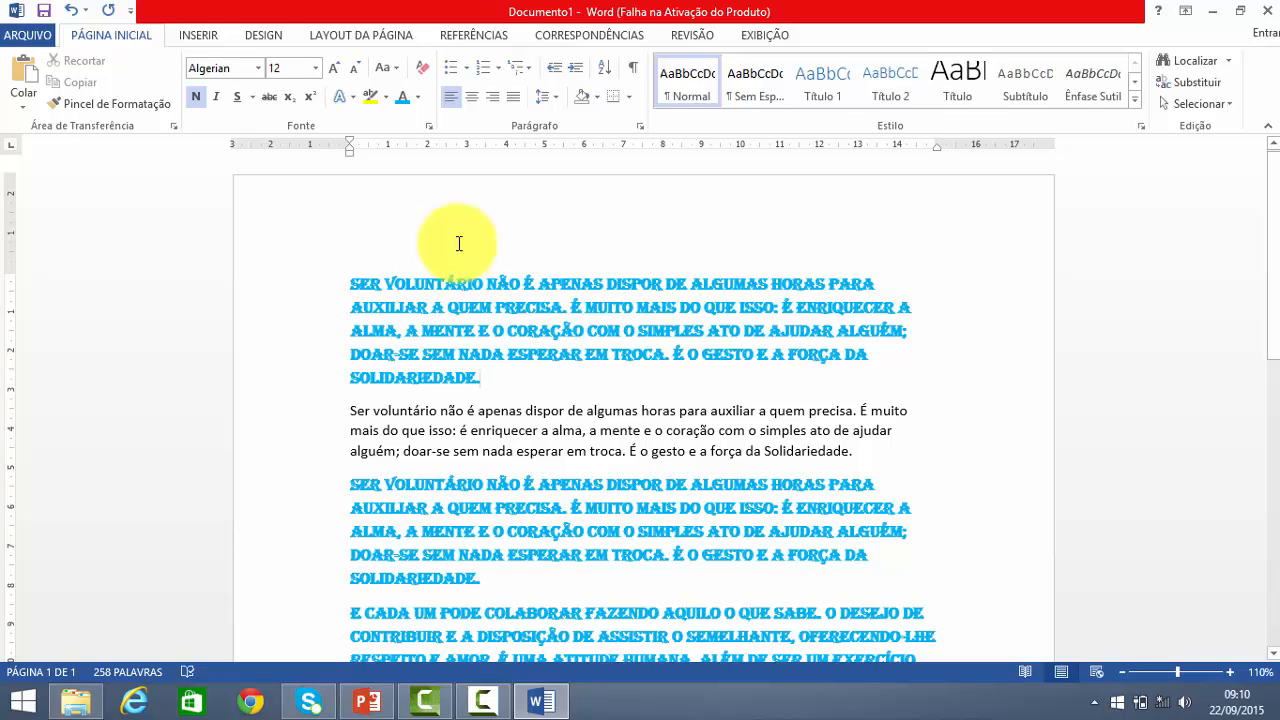
- Open the custom margin settings for the page and set the top margin to 2 cm
left_click(343, 38)
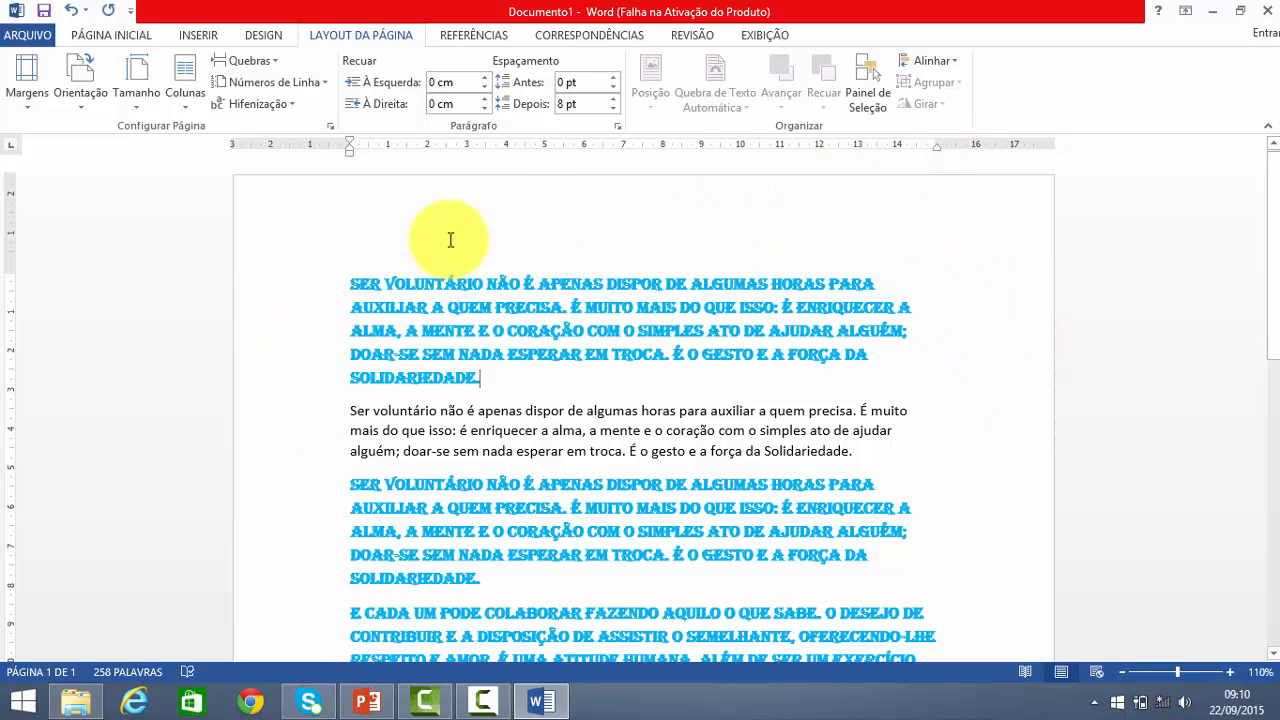
left_click(24, 108)
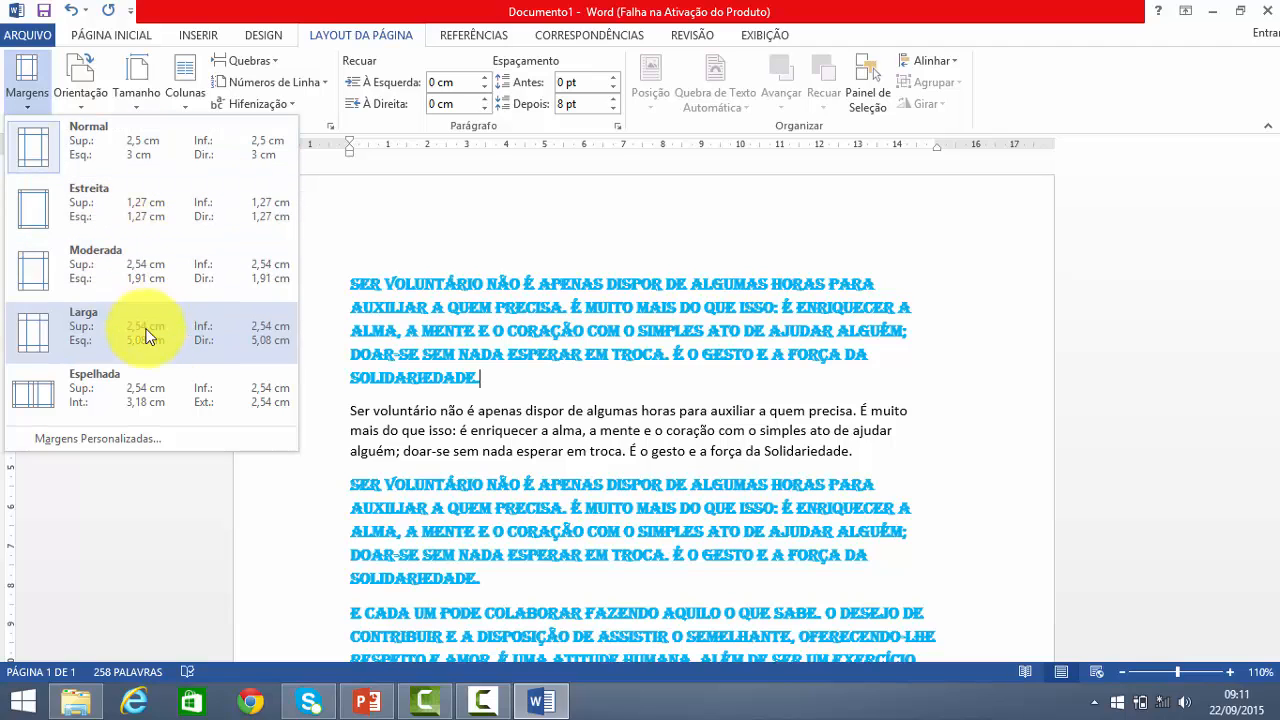
left_click(112, 438)
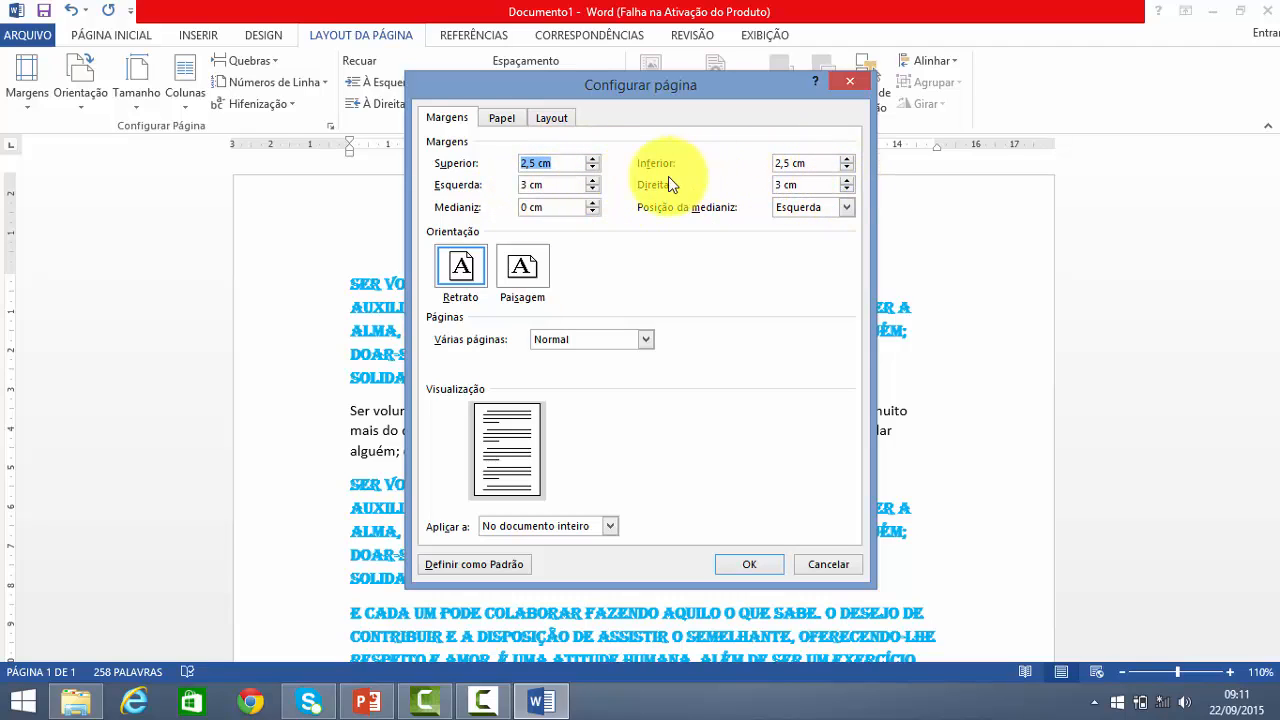
left_click(593, 168)
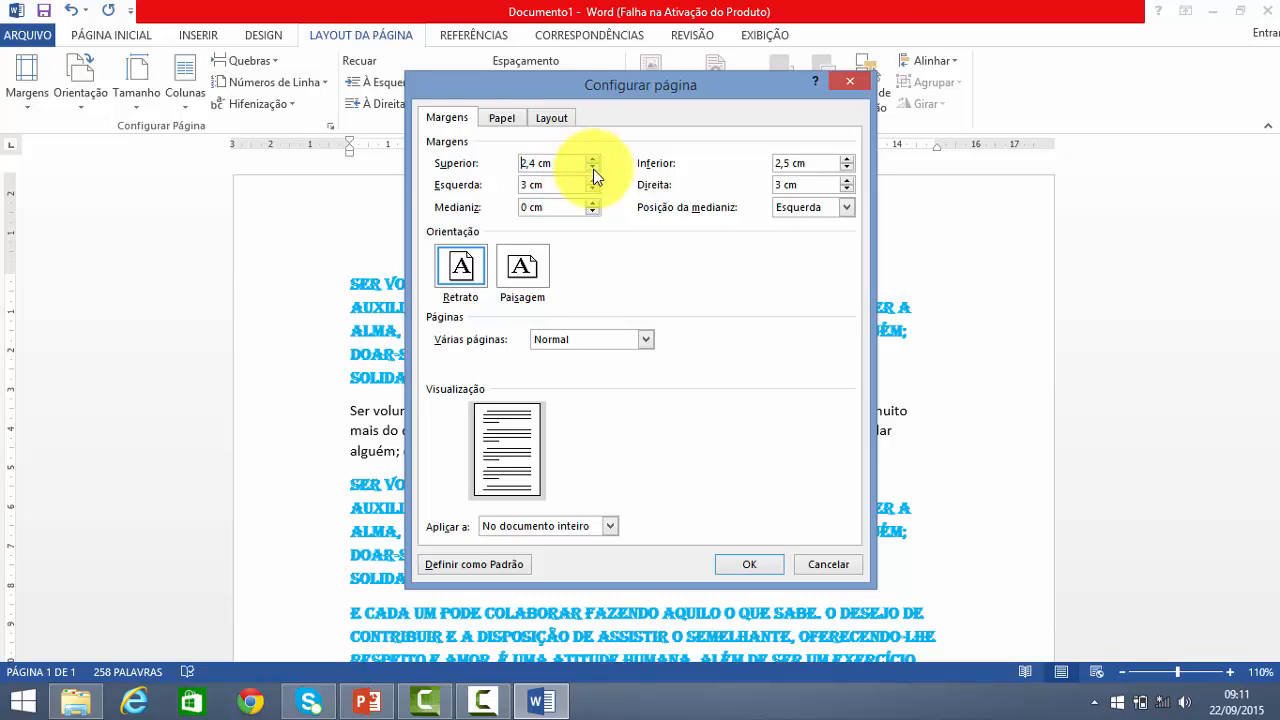
left_click(593, 169)
left_click(593, 169)
left_click(593, 169)
left_click(593, 169)
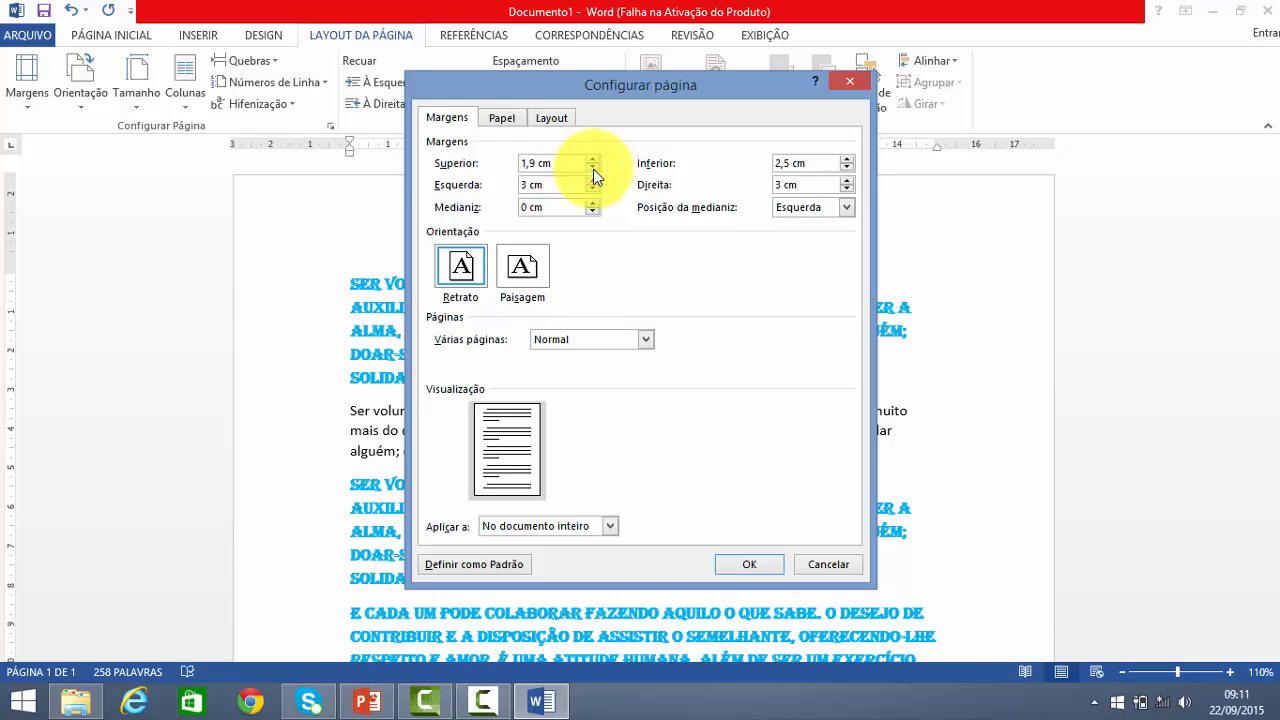
left_click(592, 158)
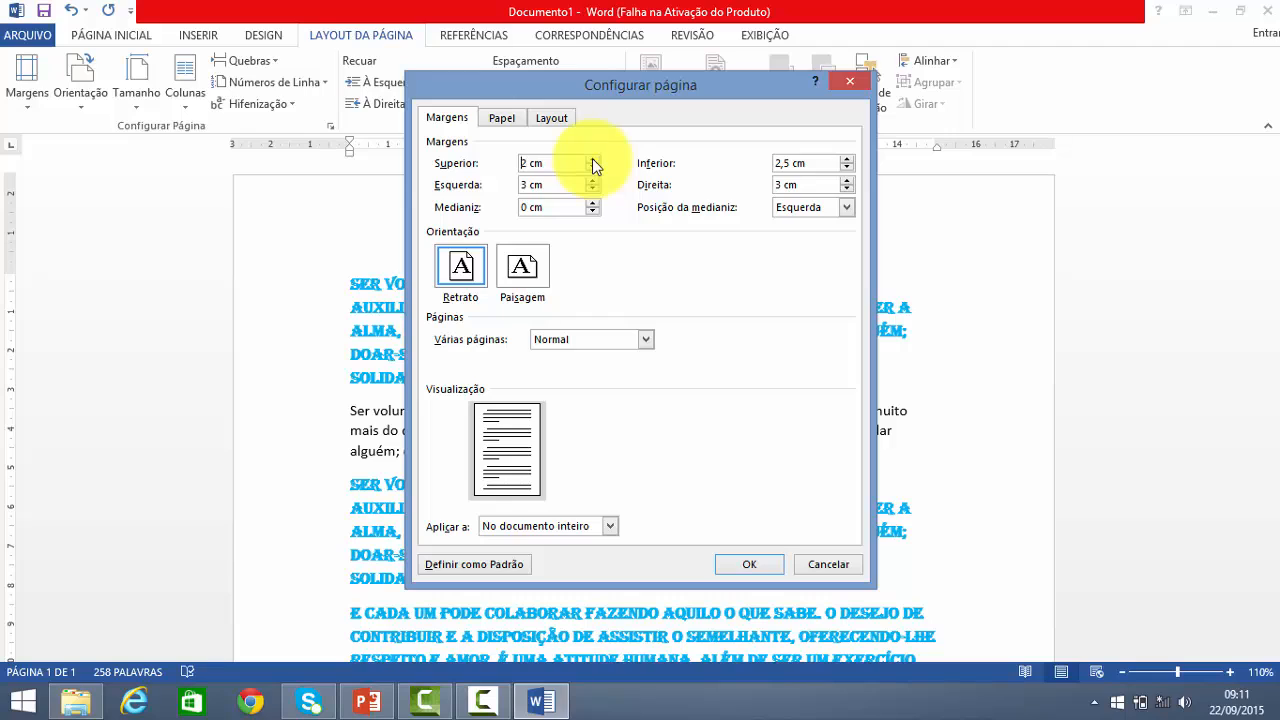
- Set the page's bottom margin to 2 cm
left_click(845, 167)
left_click(845, 167)
left_click(845, 167)
left_click(845, 167)
left_click(844, 167)
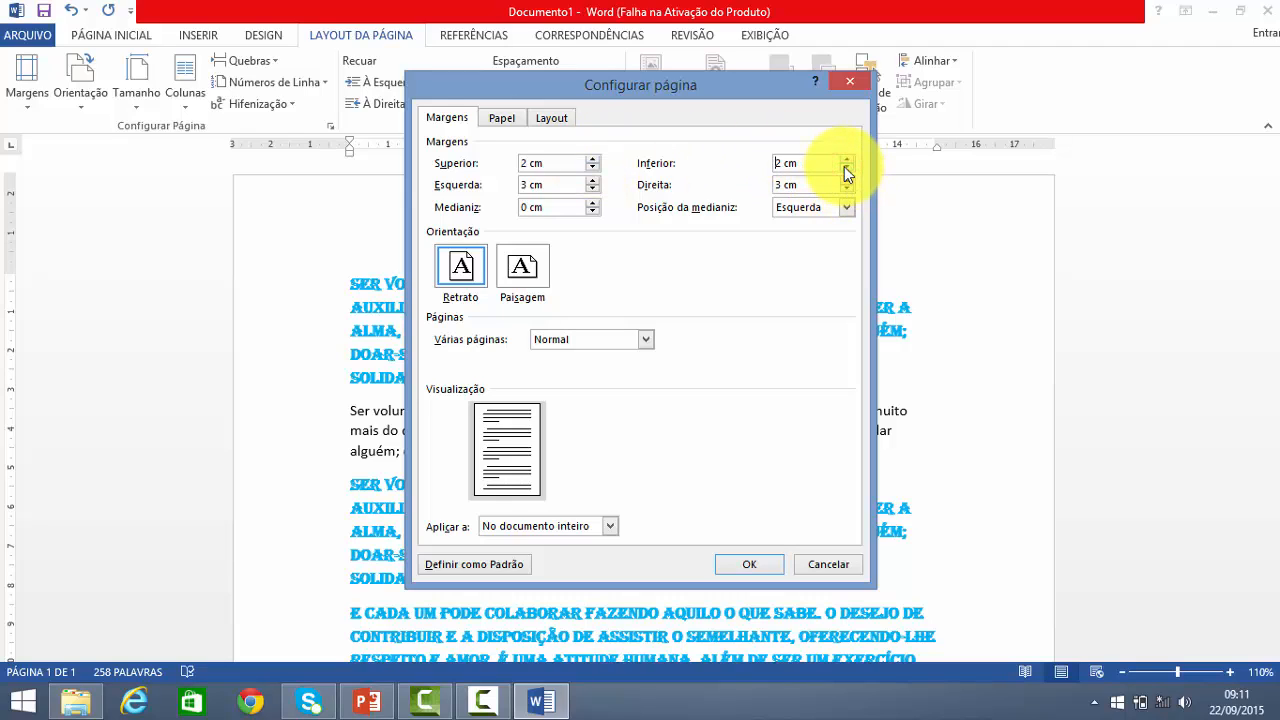
- Set the page's left margin to 2 cm
left_click(592, 190)
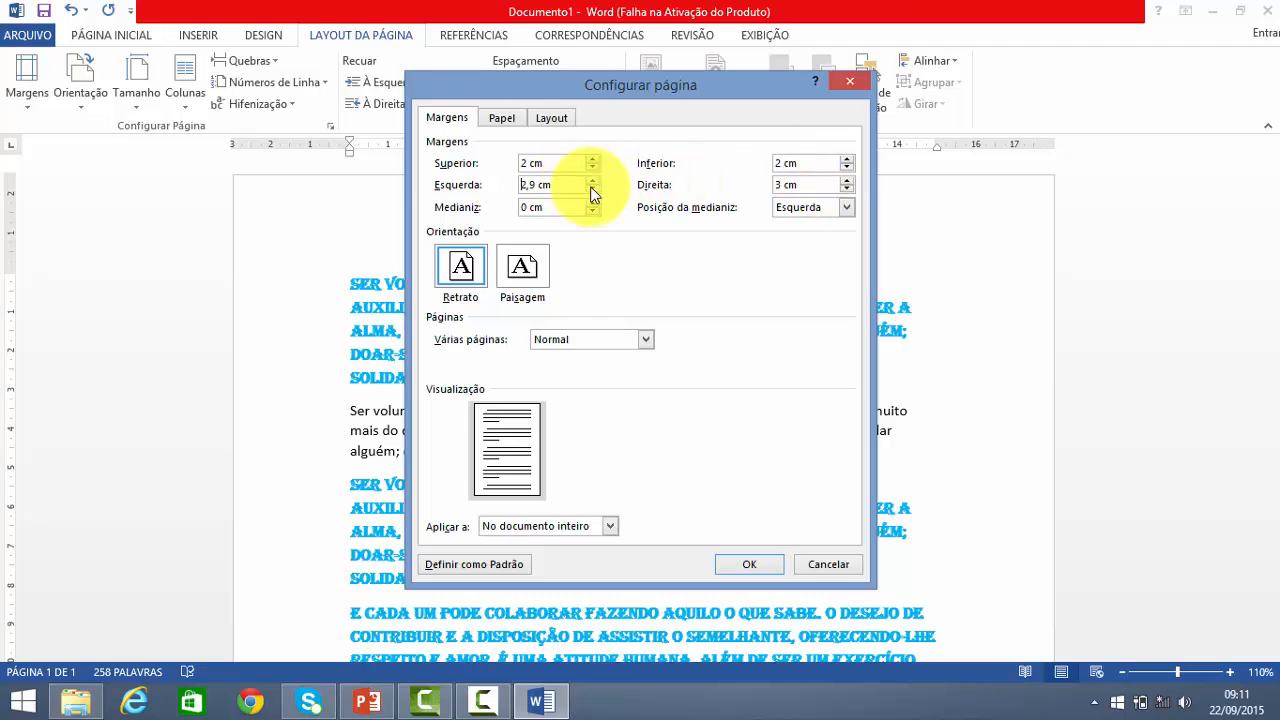
left_click(592, 190)
left_click(592, 190)
left_click(592, 190)
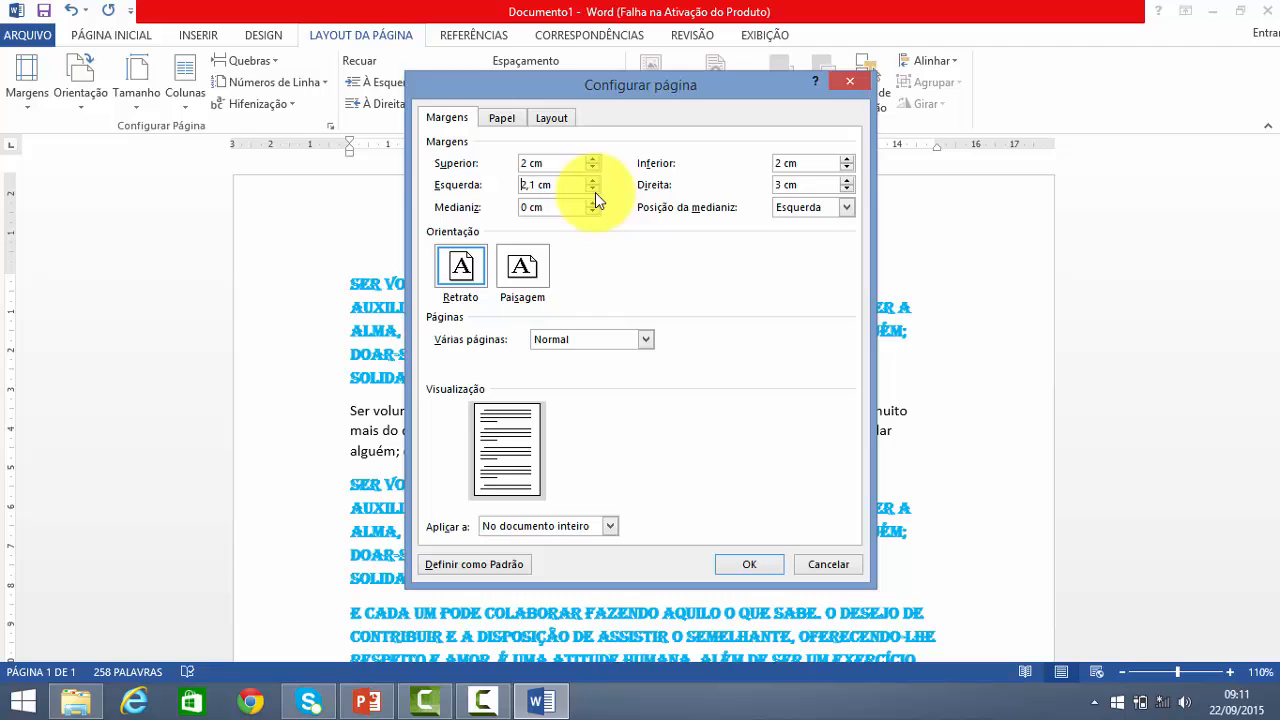
left_click(593, 190)
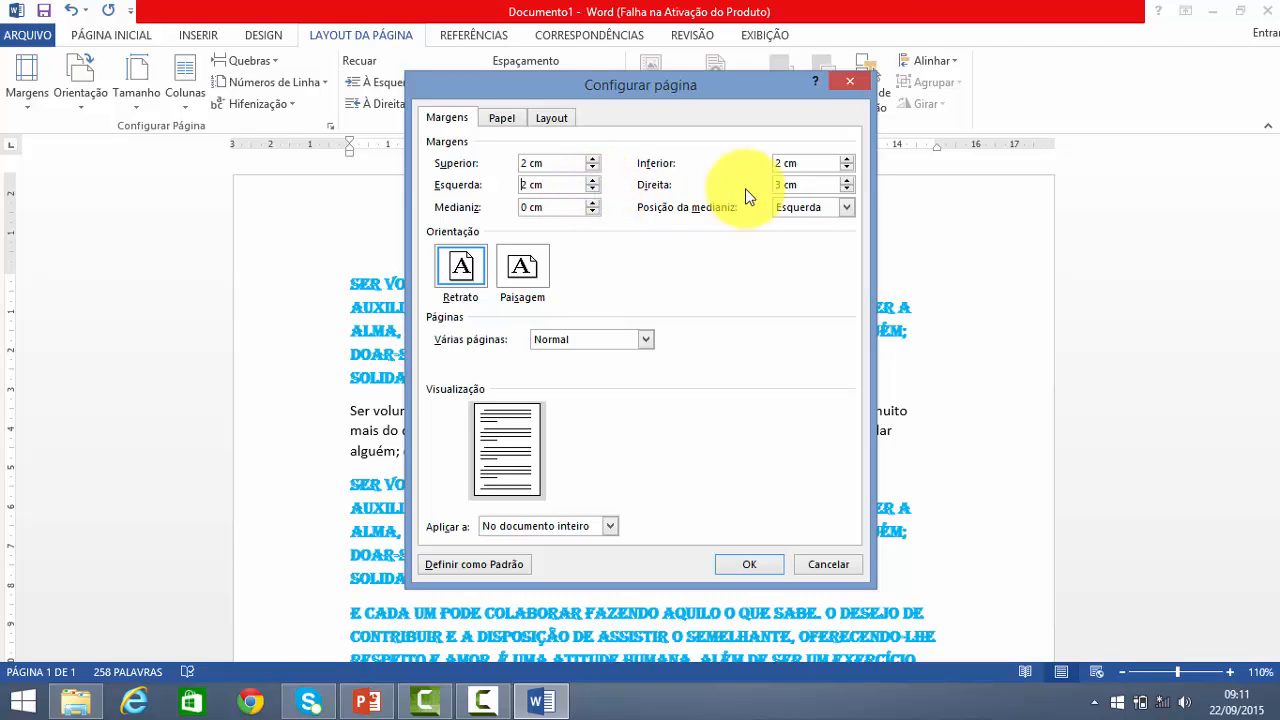
- Set the page's right margin to 2 cm and apply the margin settings to the whole document
left_click(847, 190)
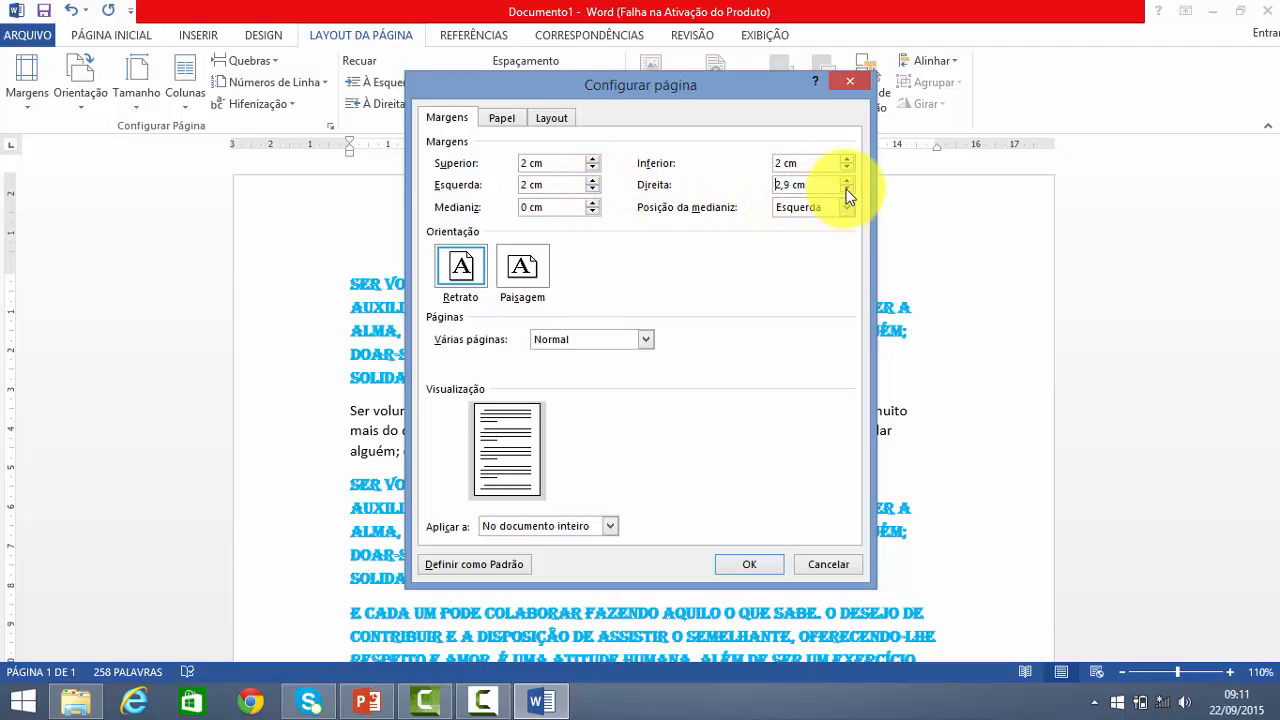
left_click(847, 190)
left_click(847, 191)
left_click(847, 191)
left_click(847, 191)
key("Tab")
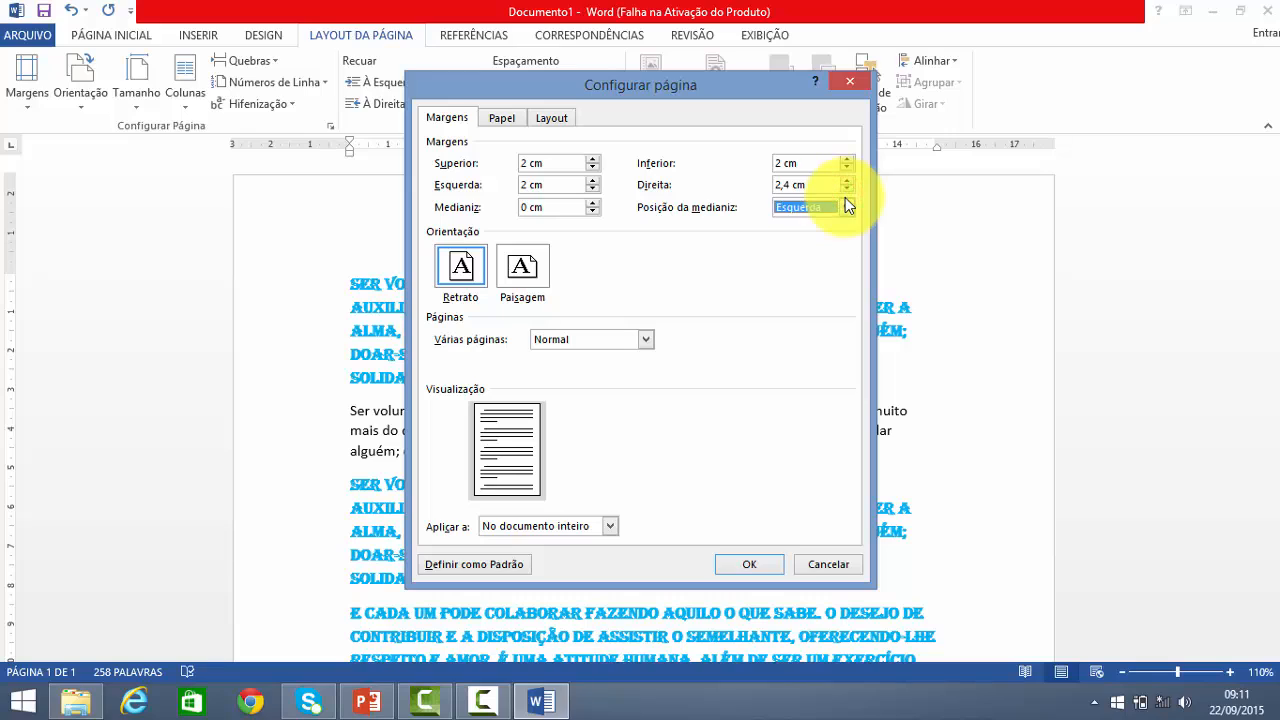
left_click(847, 191)
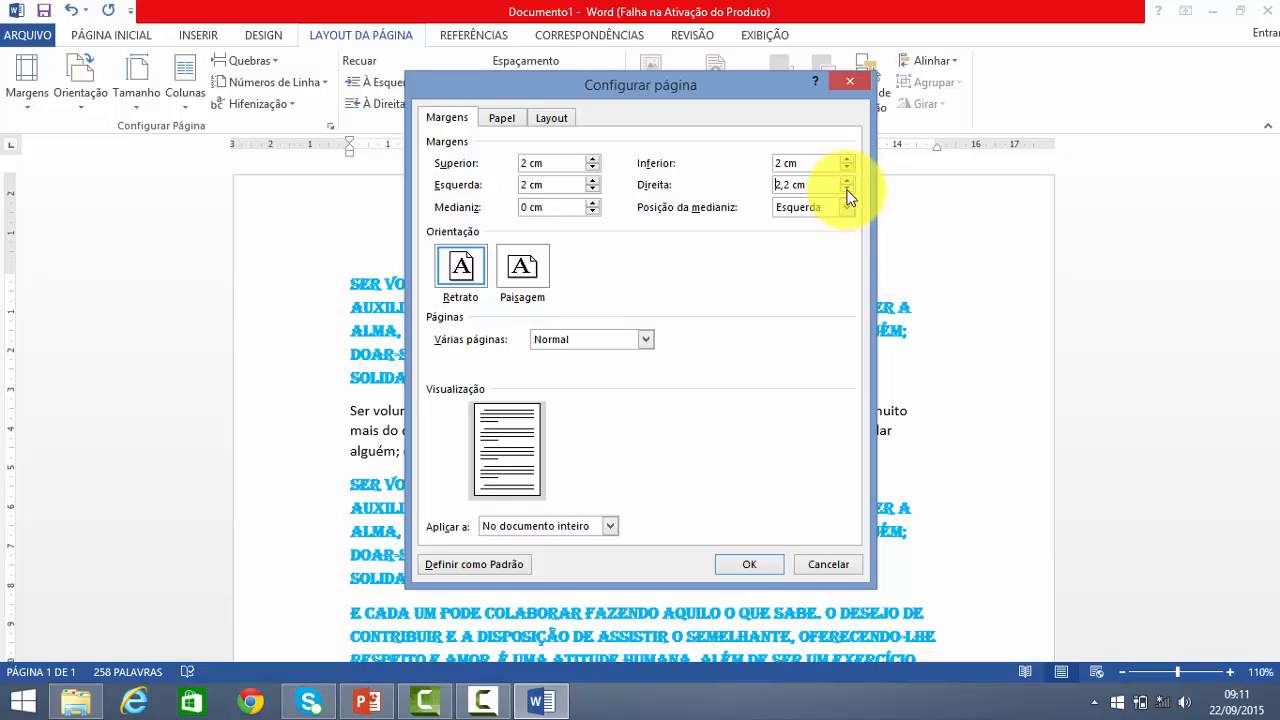
left_click(847, 191)
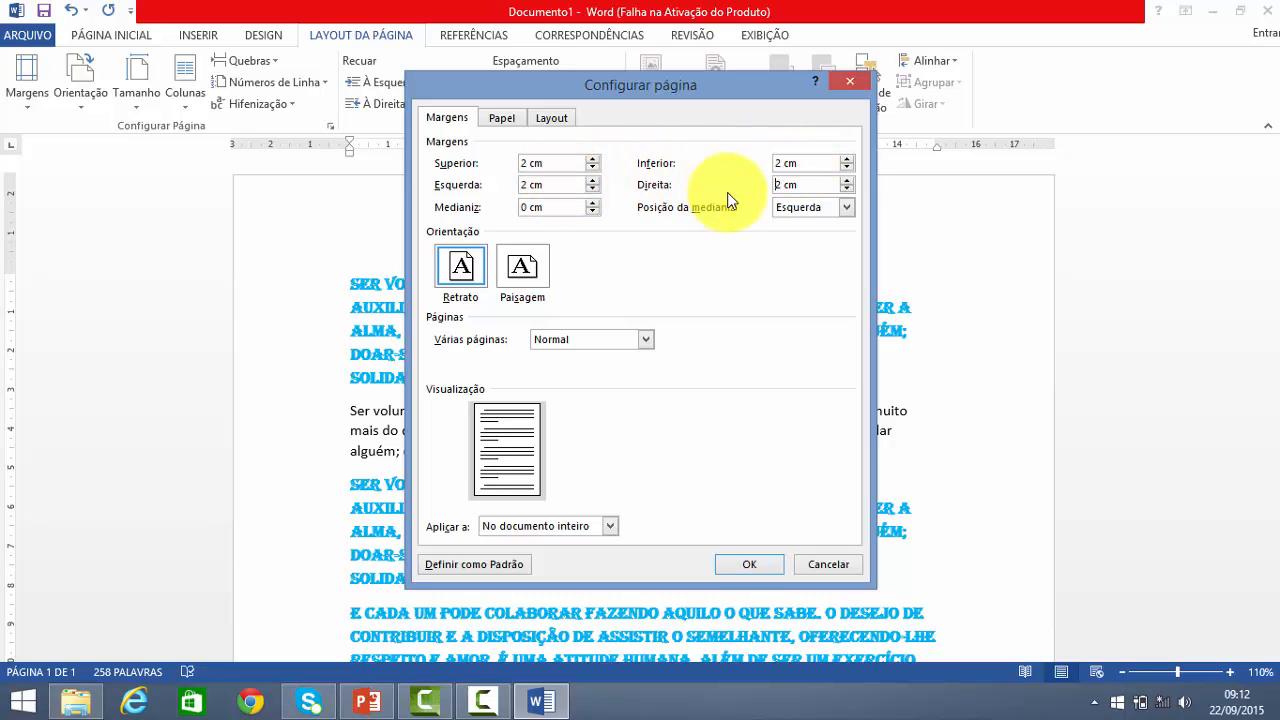
left_click(749, 563)
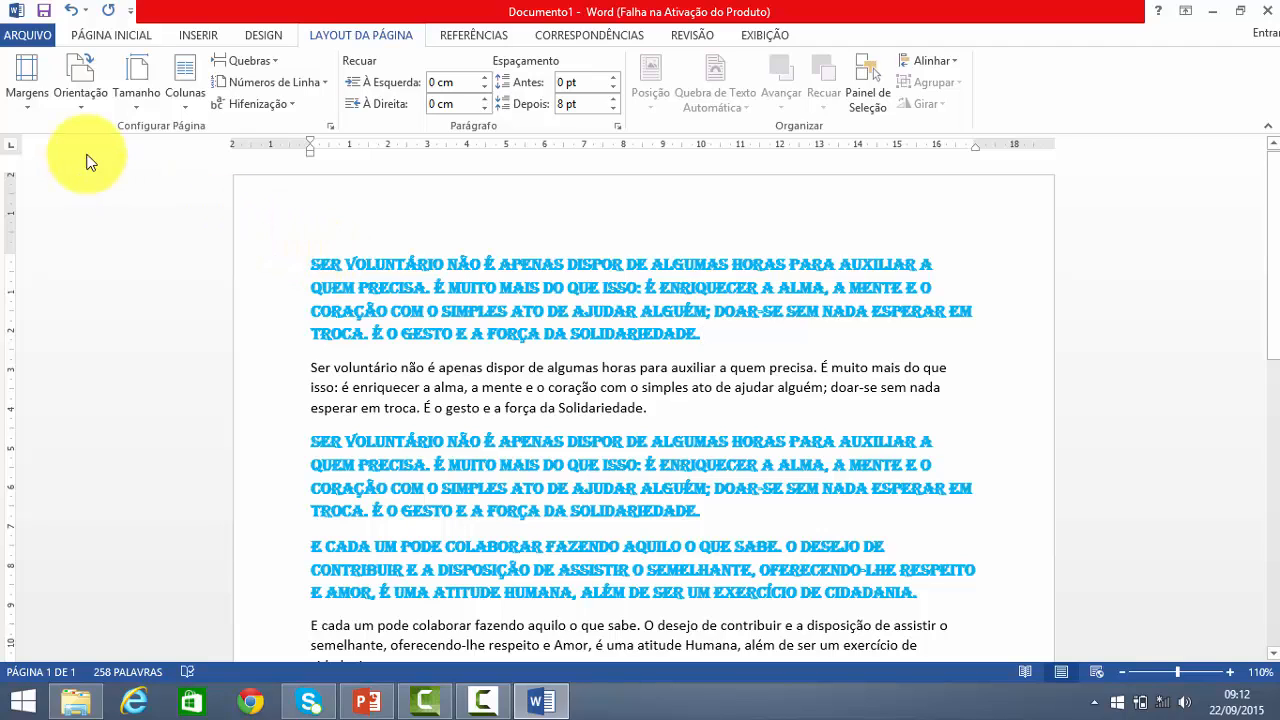
- Change the page orientation to landscape (Paisagem) and return it to portrait (Retrato)
left_click(78, 102)
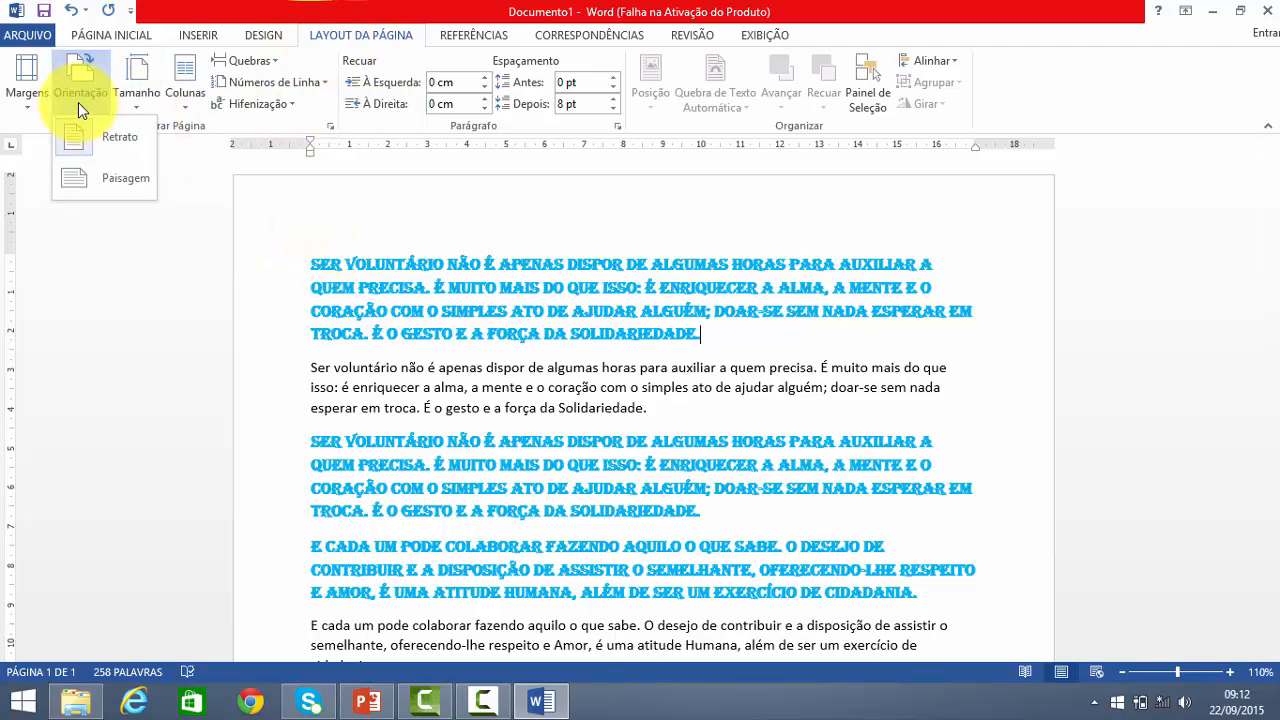
left_click(105, 181)
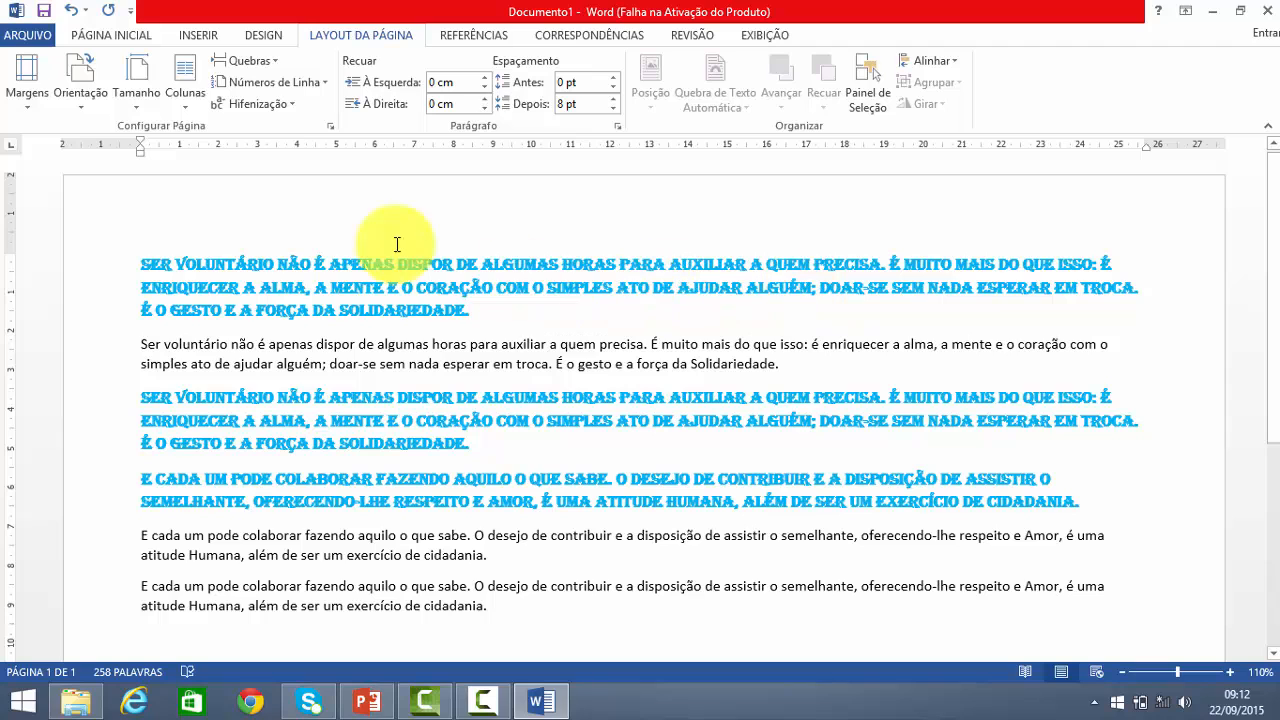
left_click(82, 104)
left_click(95, 130)
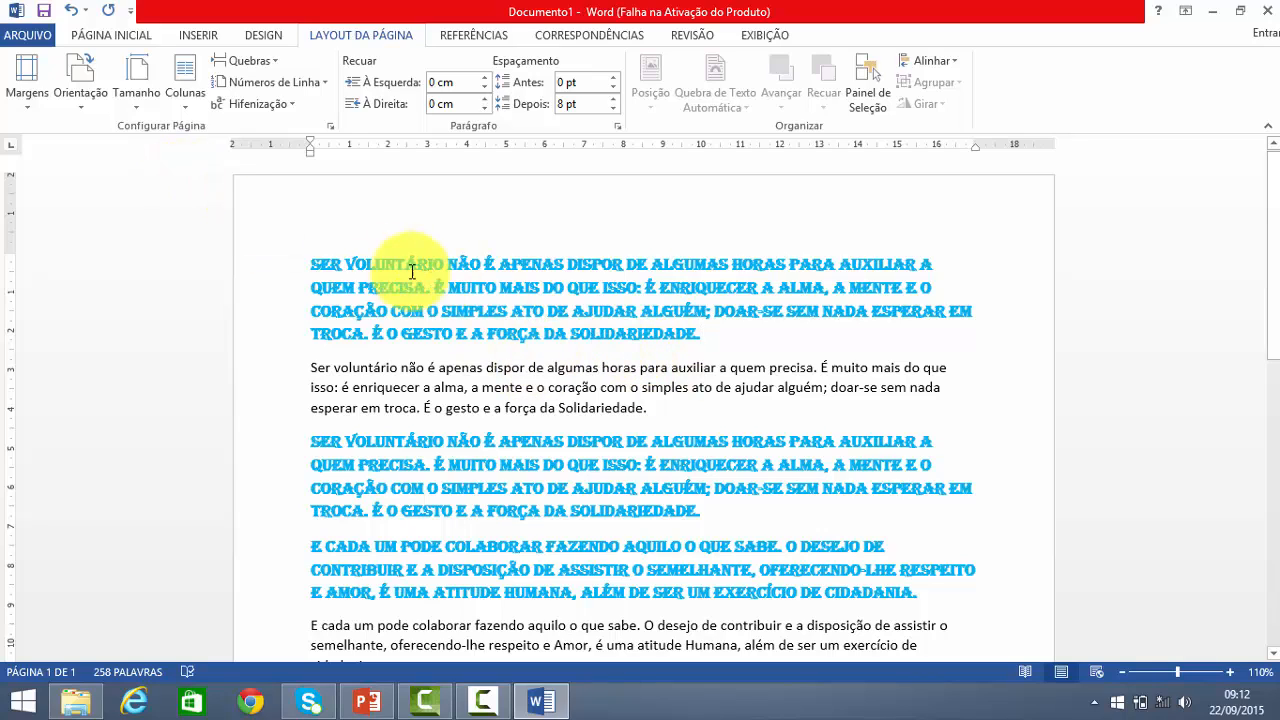
- Set the paper size to Ofício, 21,59 cm x 35,56 cm
left_click(140, 105)
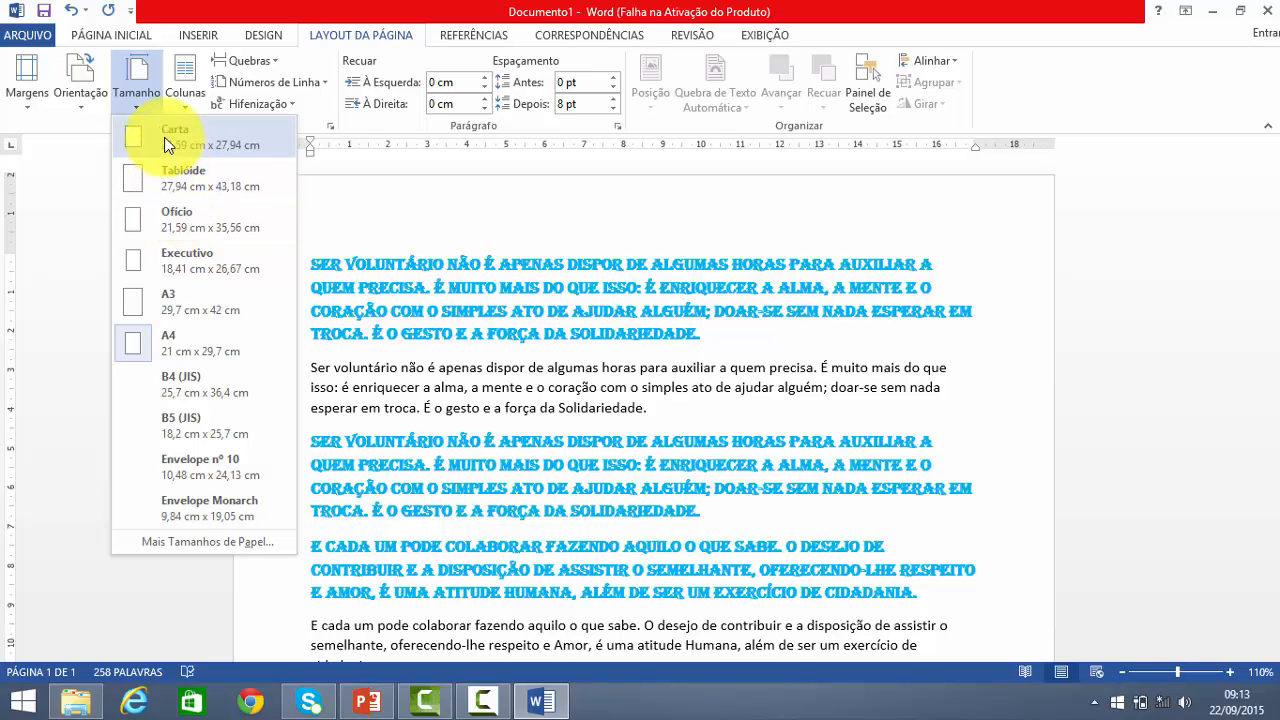
left_click(164, 222)
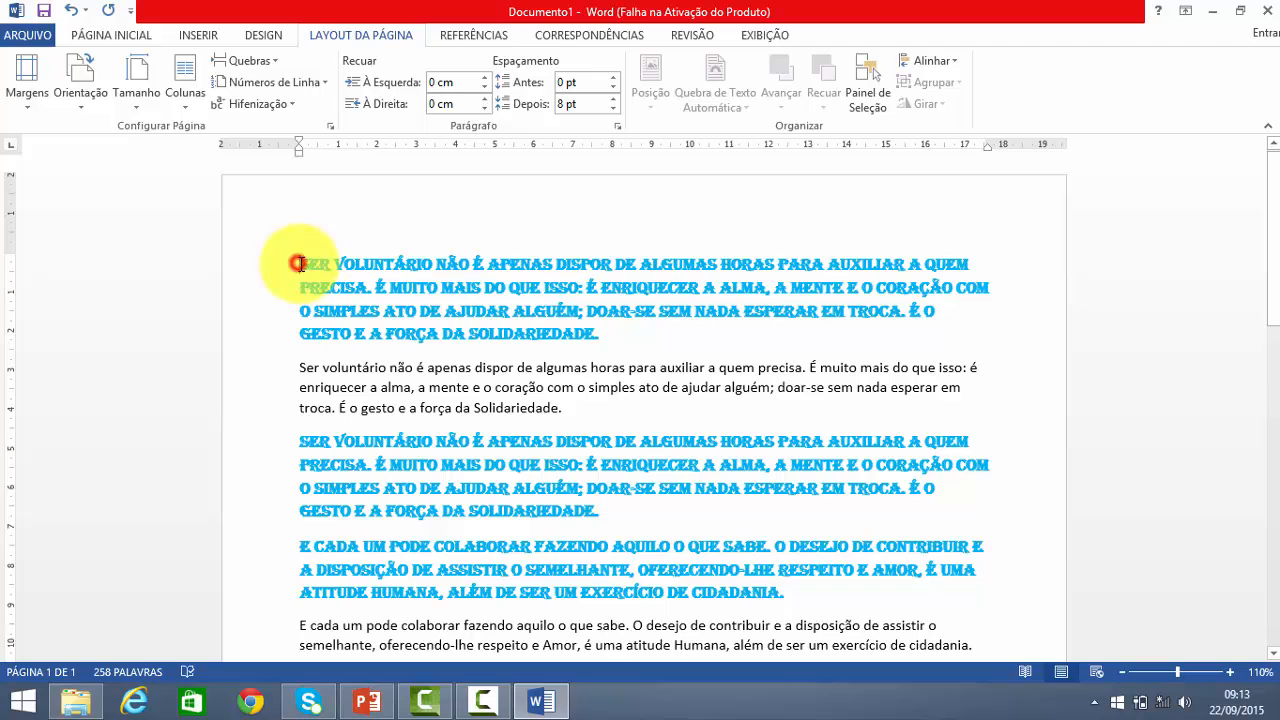
- Arrange the first two paragraphs in two equal-width columns, applied only to the selected text, and leave the text deselected
left_click_drag(298, 263, 580, 409)
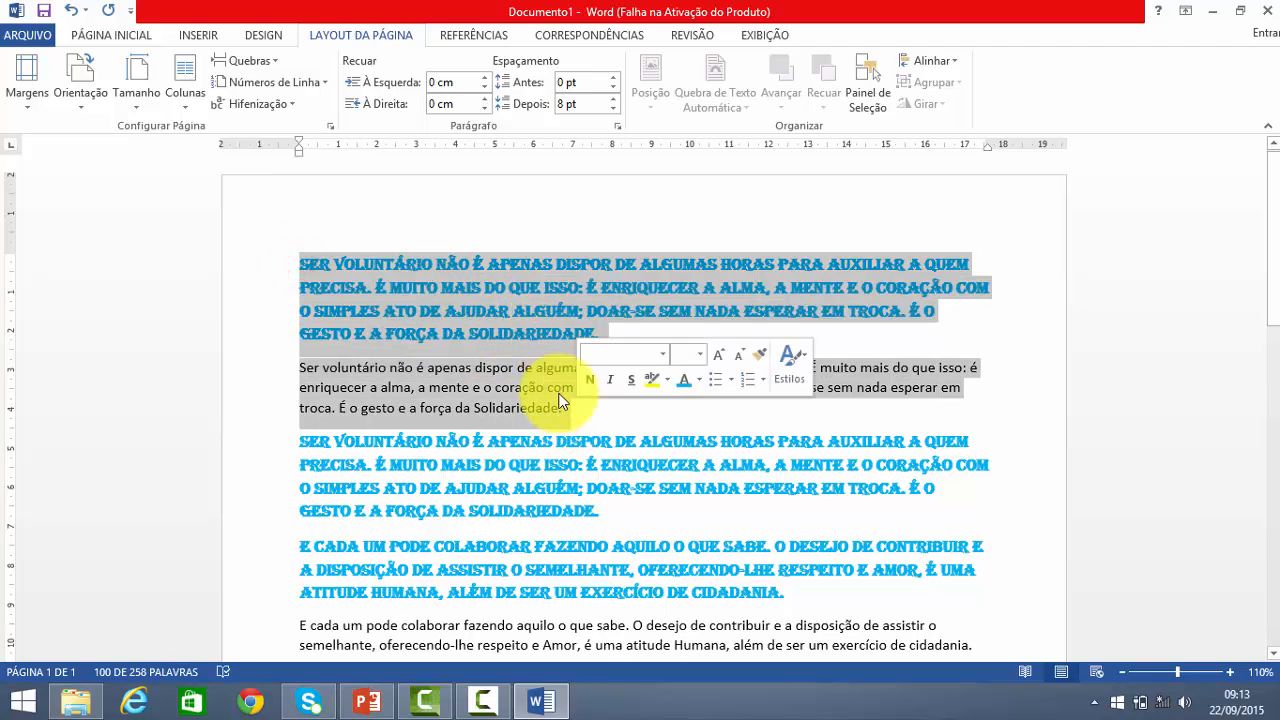
left_click(182, 96)
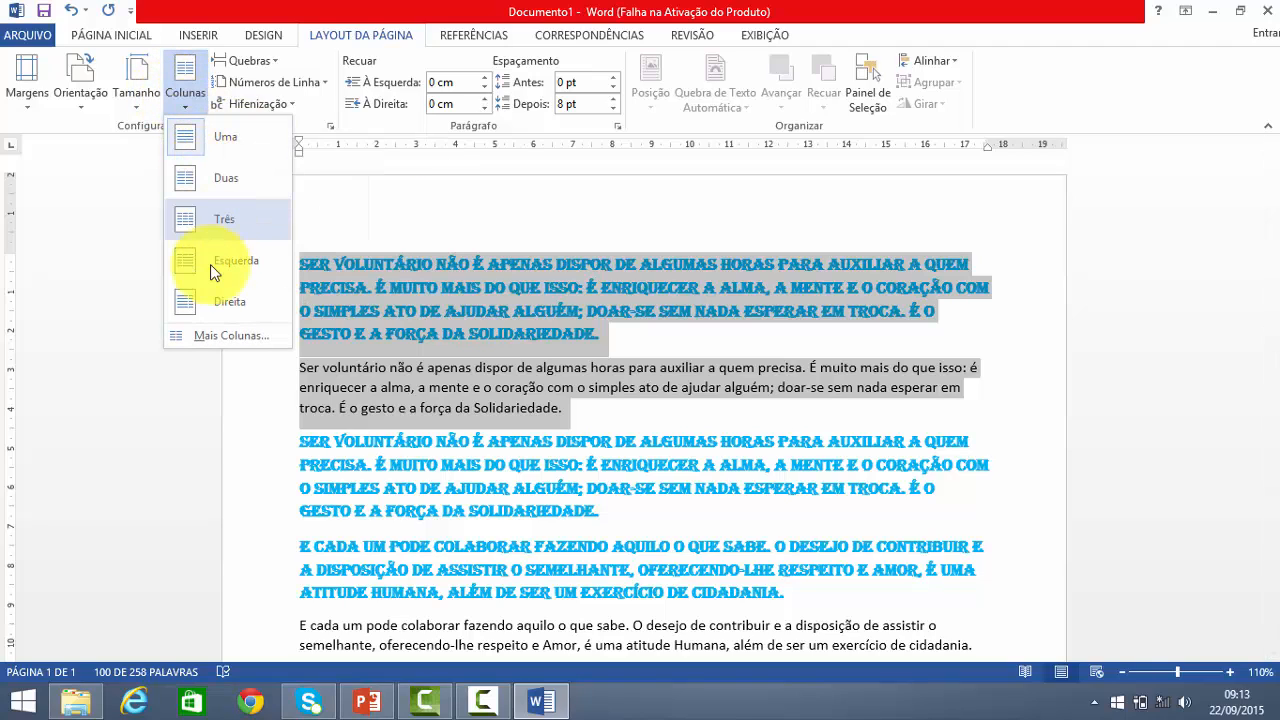
left_click(220, 336)
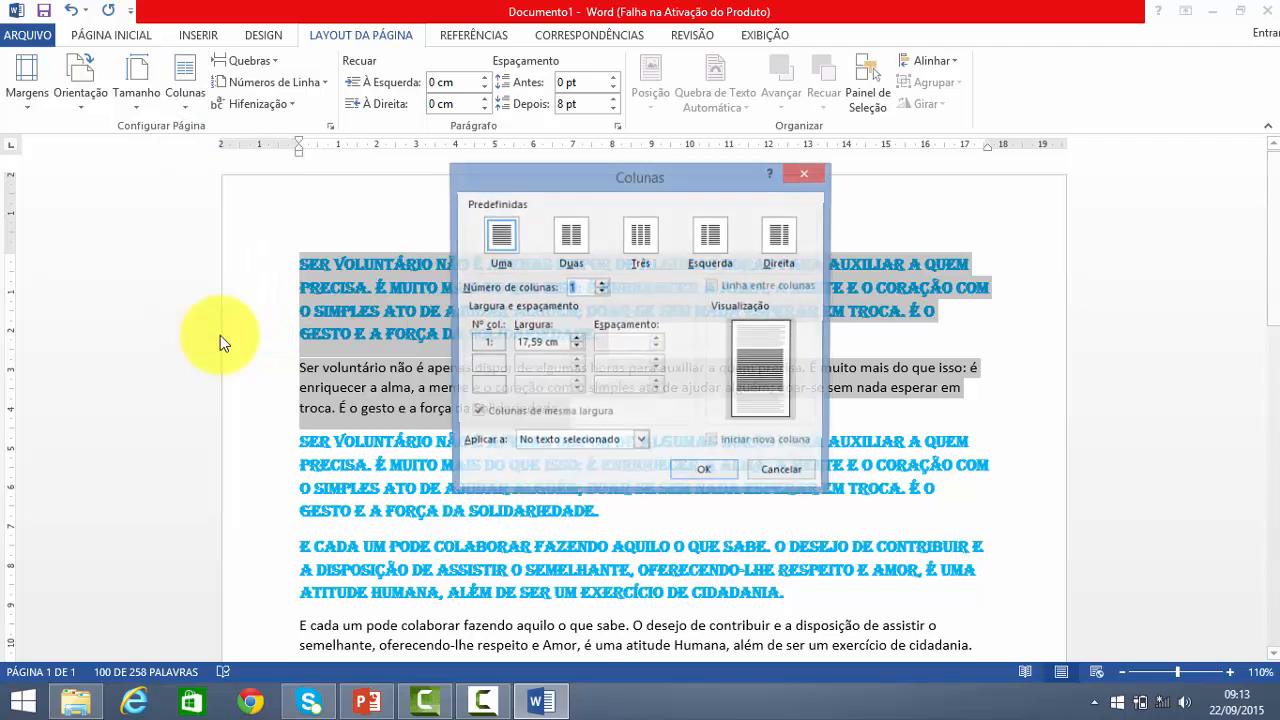
left_click(578, 236)
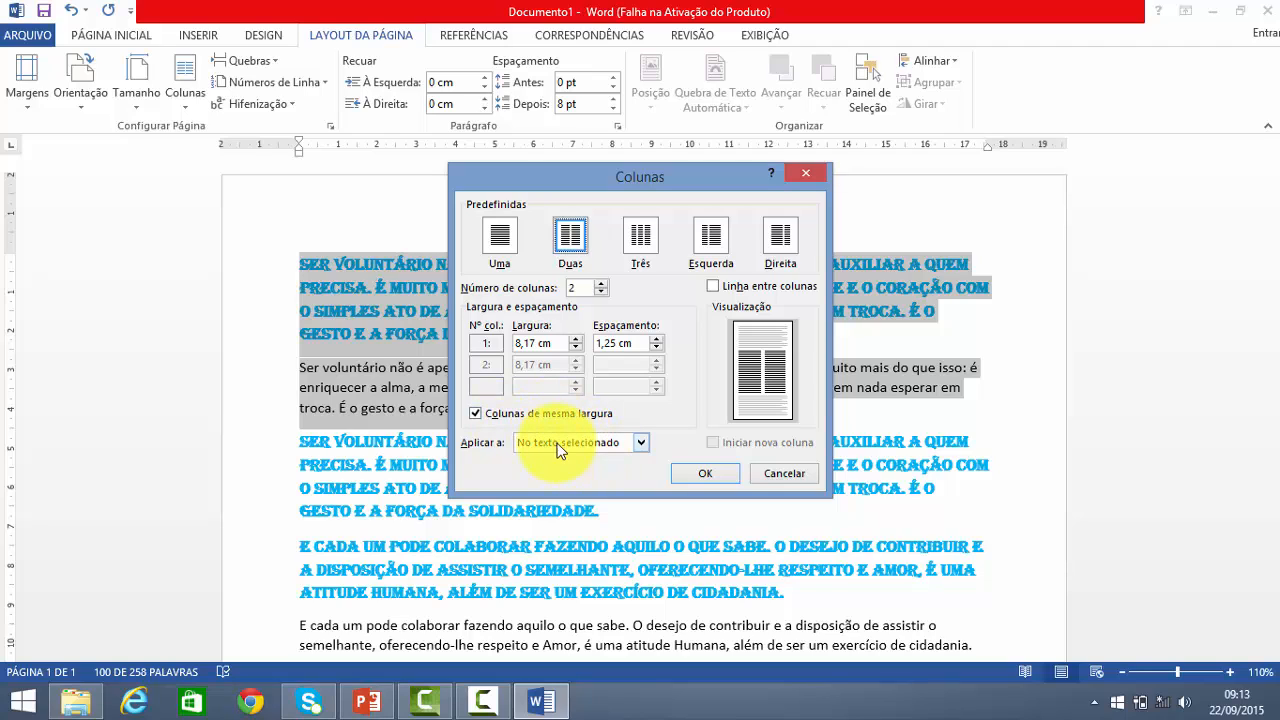
left_click(589, 447)
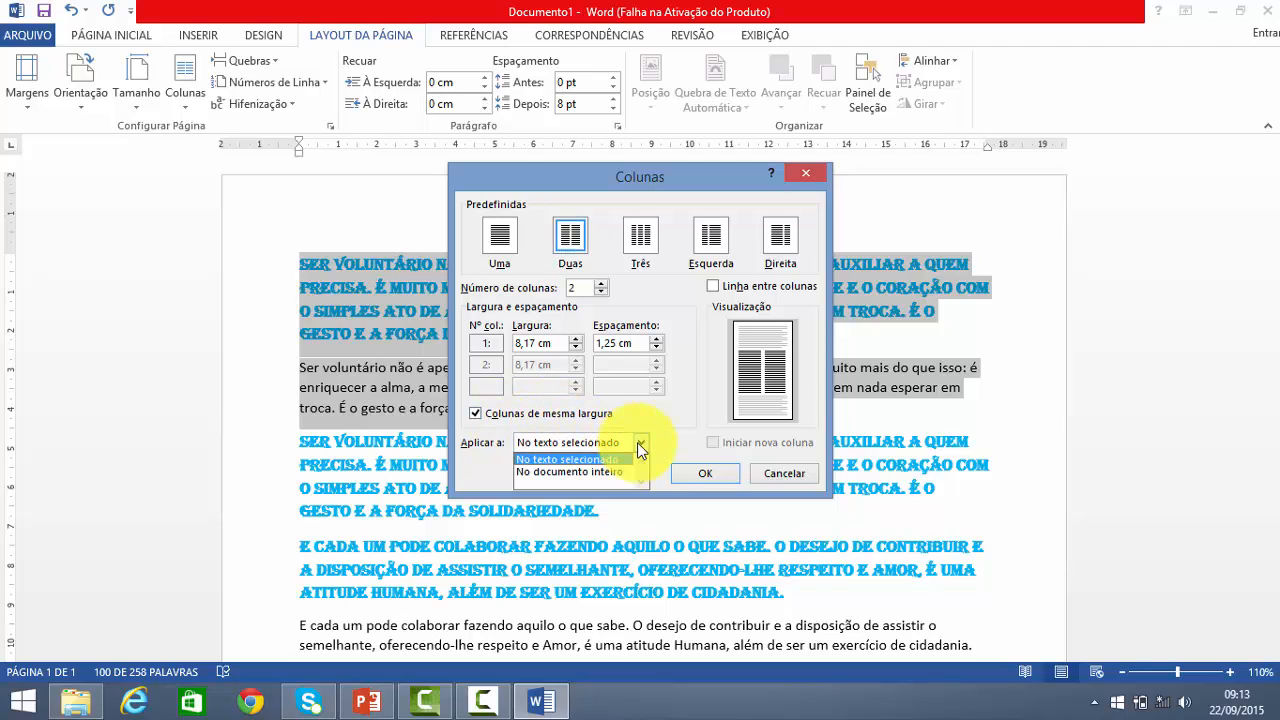
left_click(564, 459)
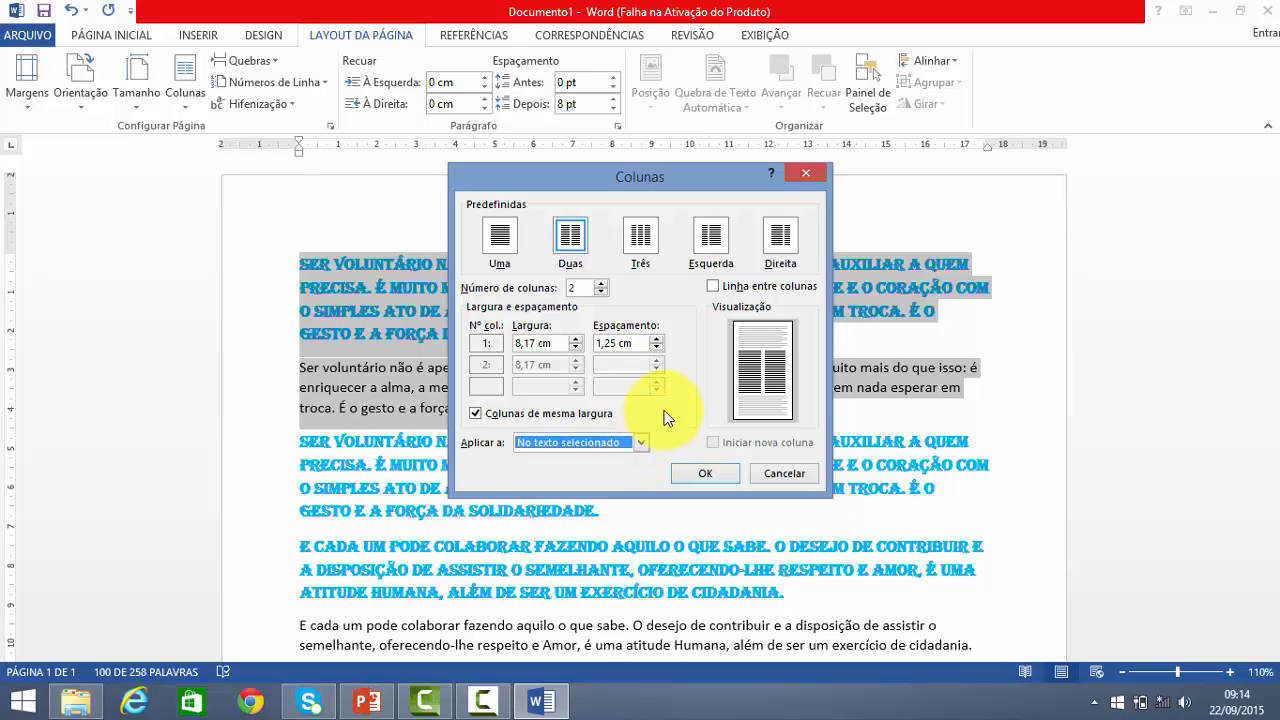
left_click(704, 476)
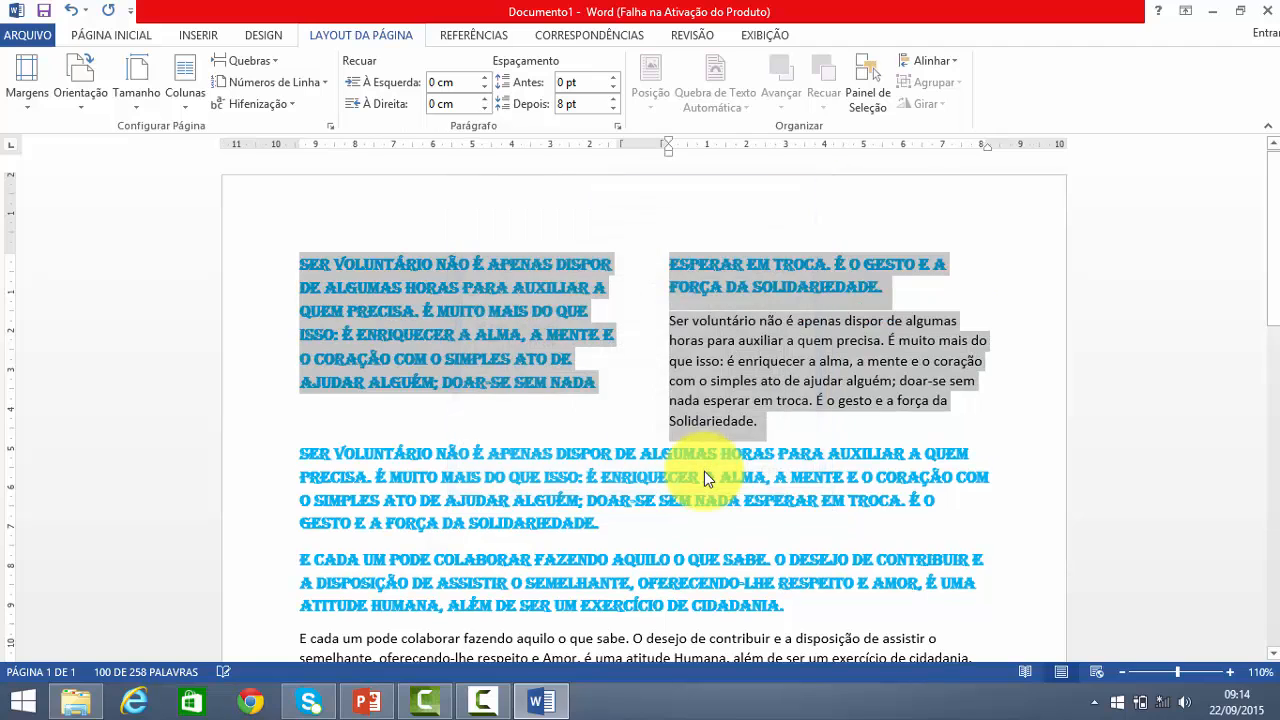
left_click(988, 476)
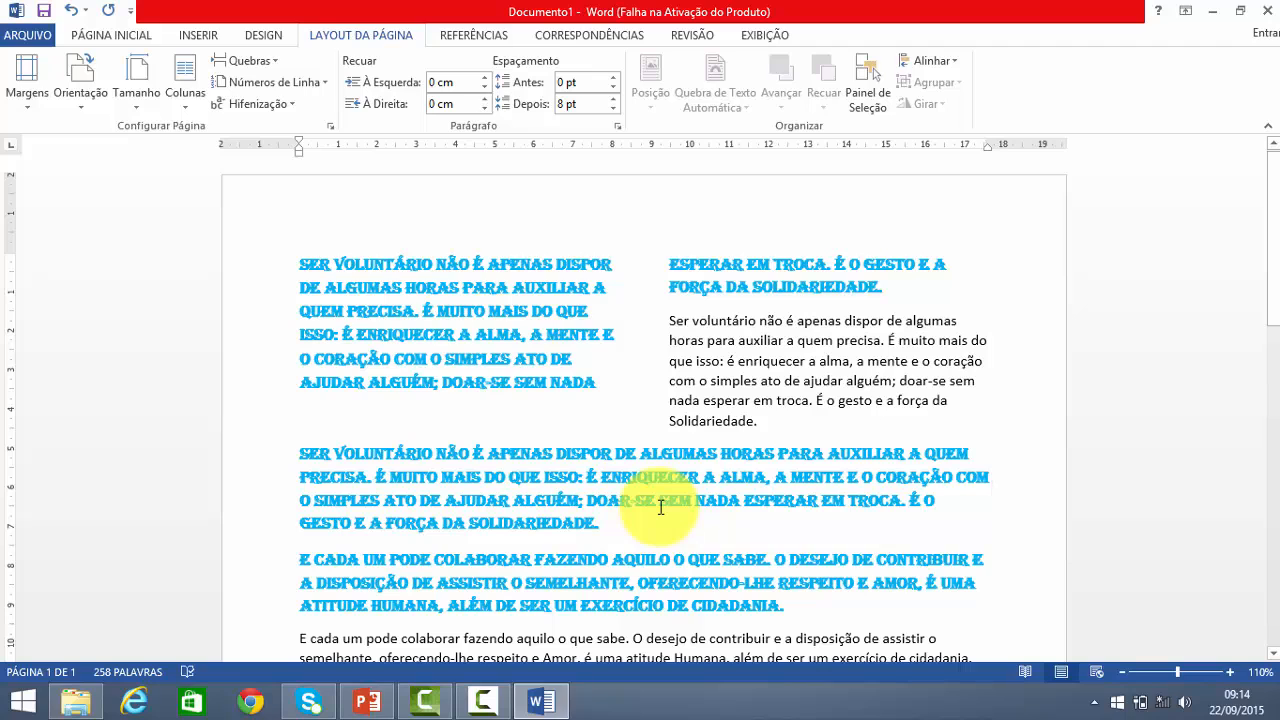
triple_click(413, 320)
left_click(410, 322)
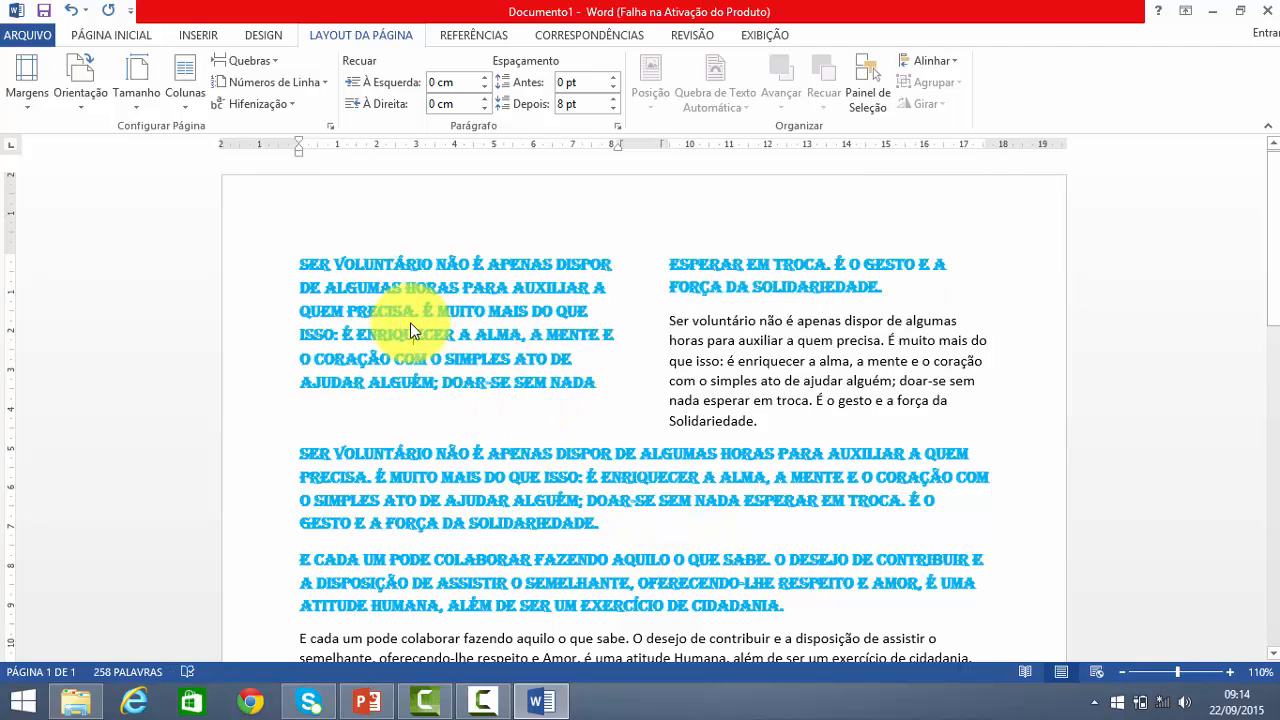
left_click_drag(287, 257, 763, 422)
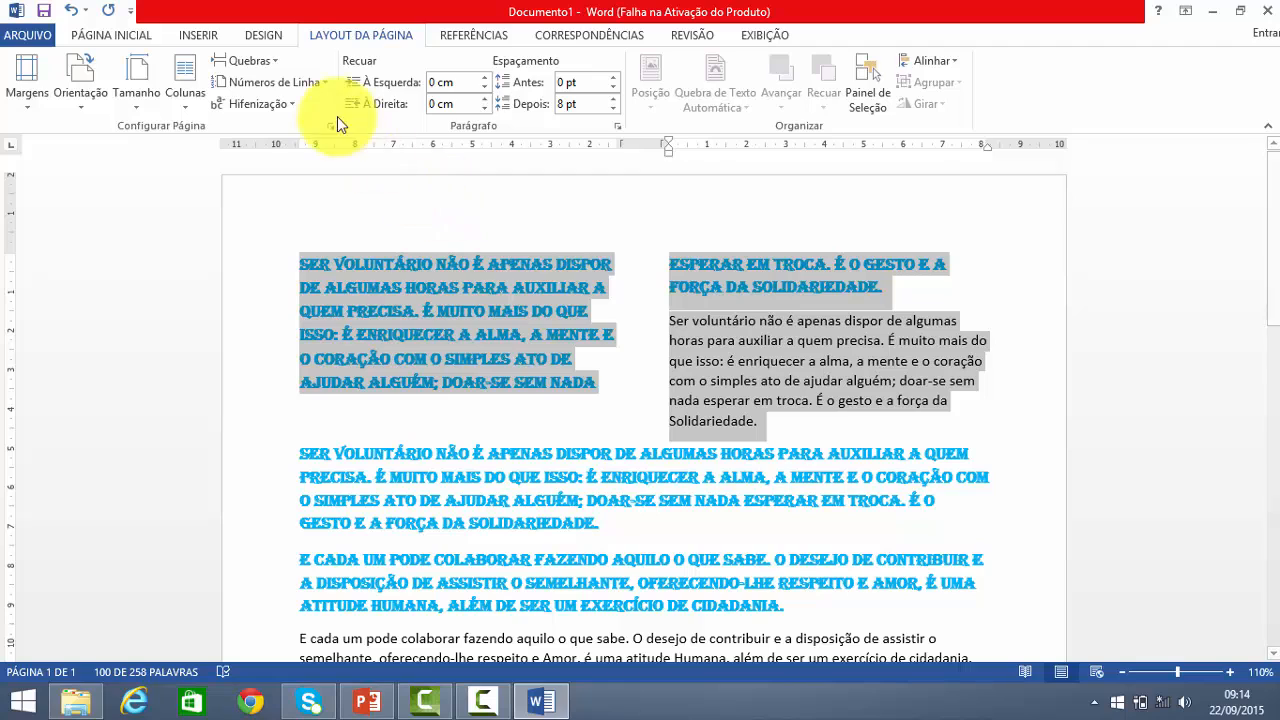
left_click(115, 38)
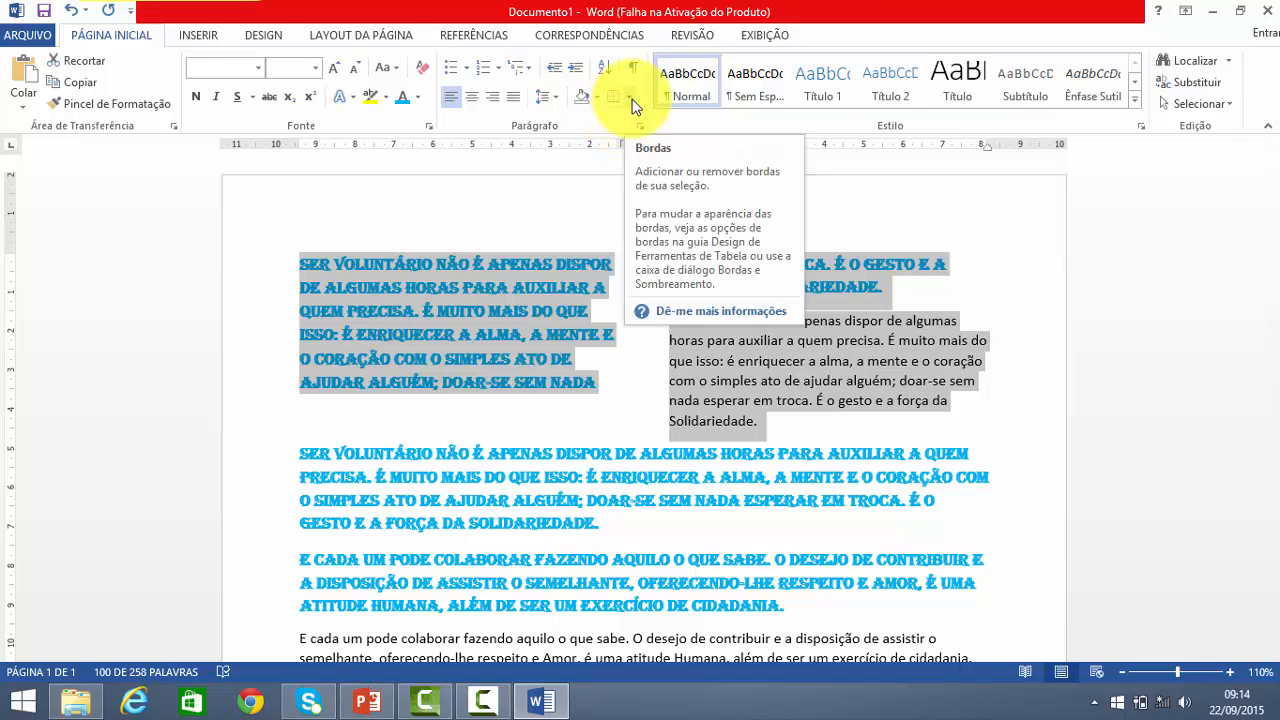
left_click(340, 36)
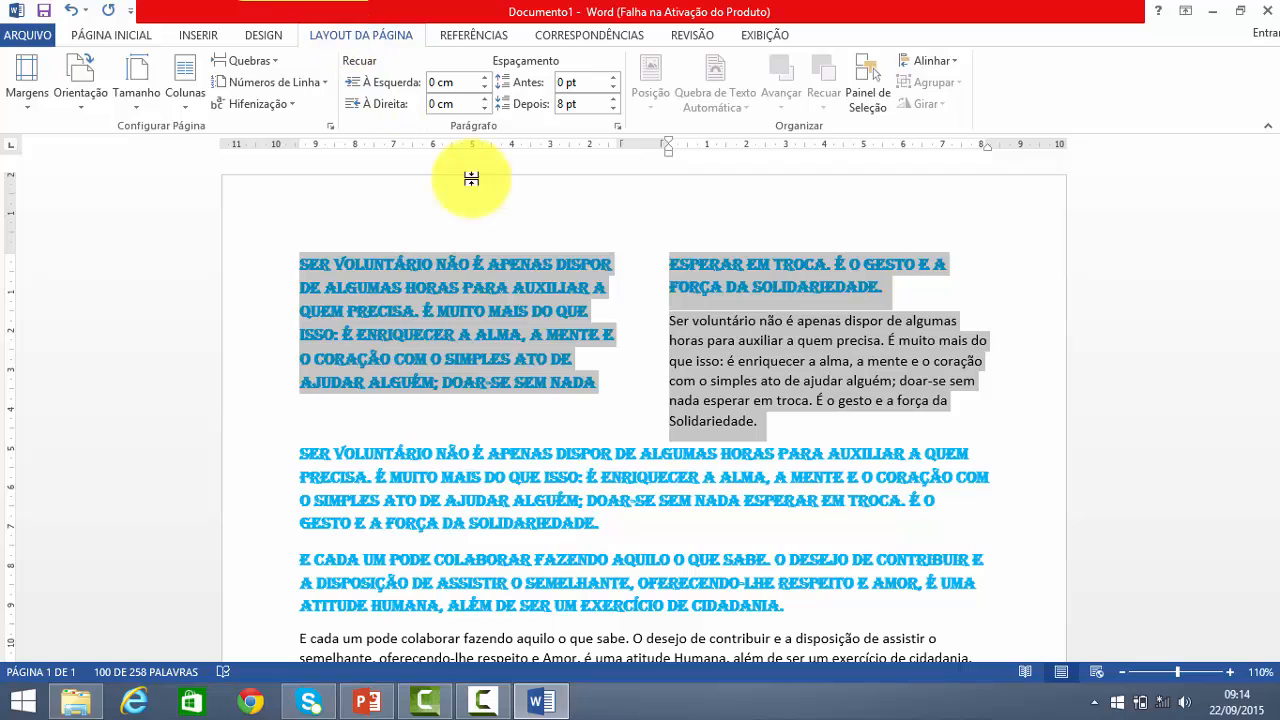
left_click(562, 408)
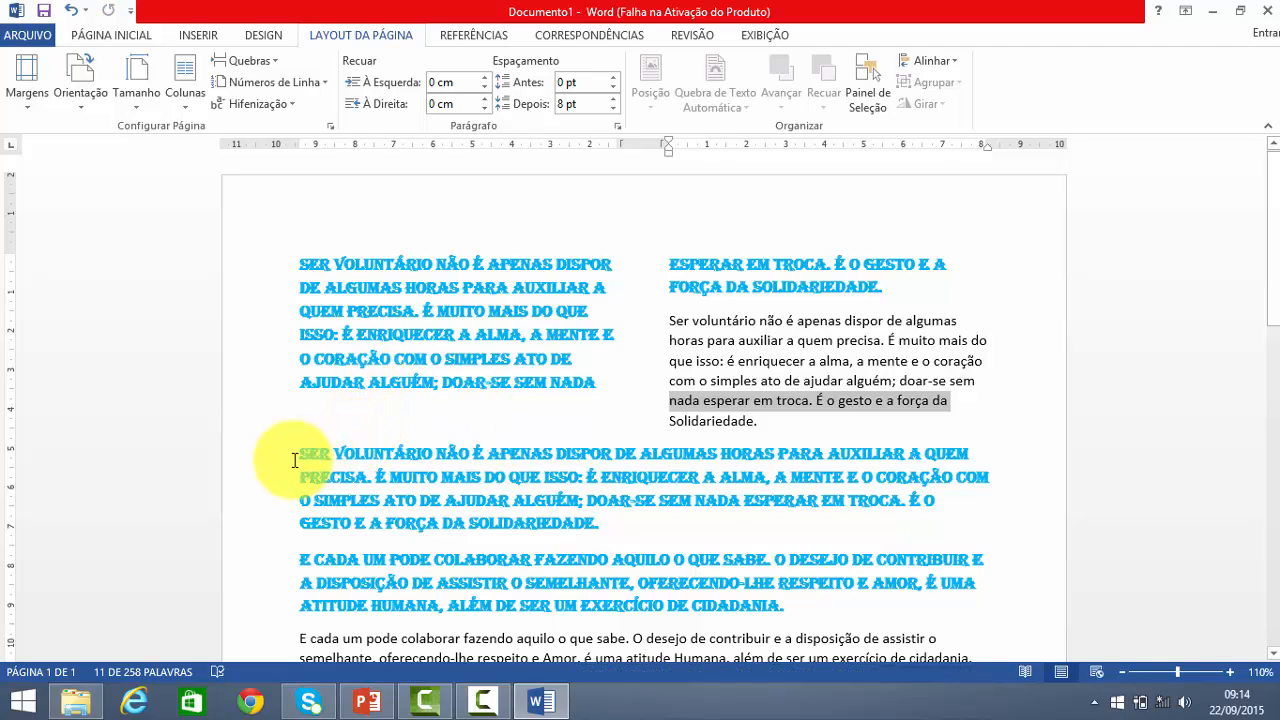
- Set the spacing after (Depois) to 0 pt for the two blue paragraphs directly below the two-column text
left_click_drag(284, 458, 298, 606)
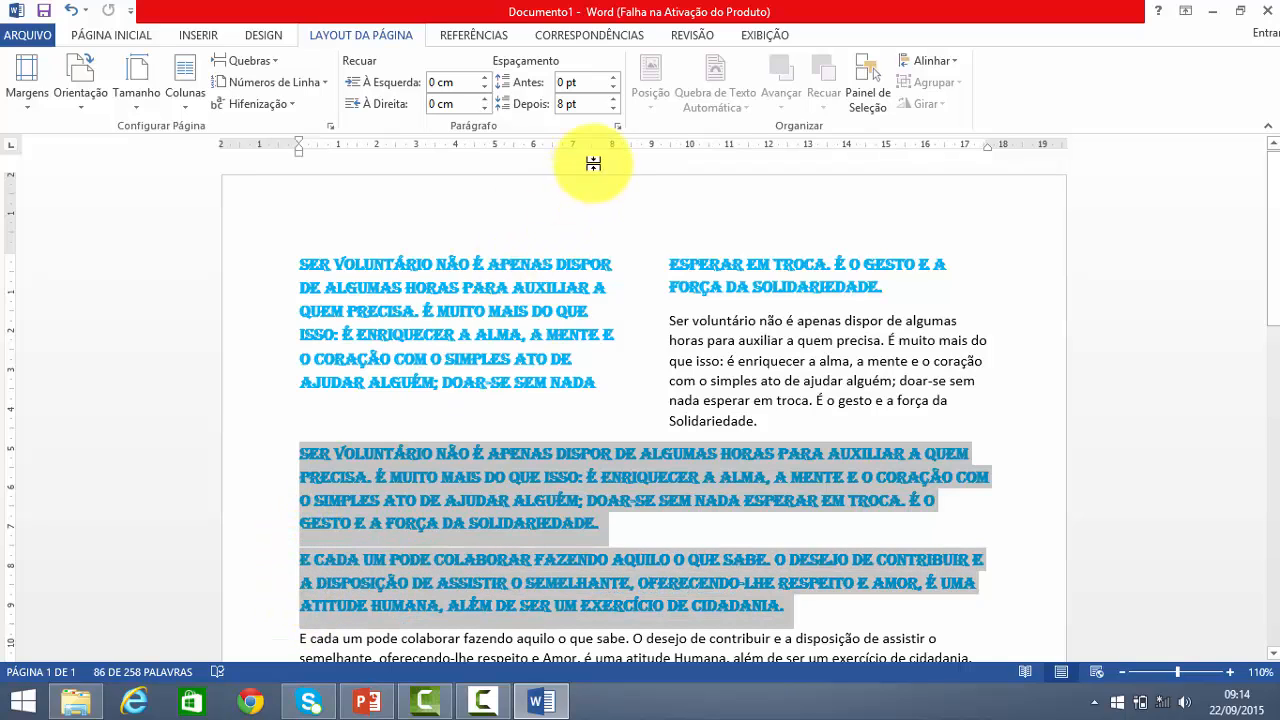
left_click(614, 108)
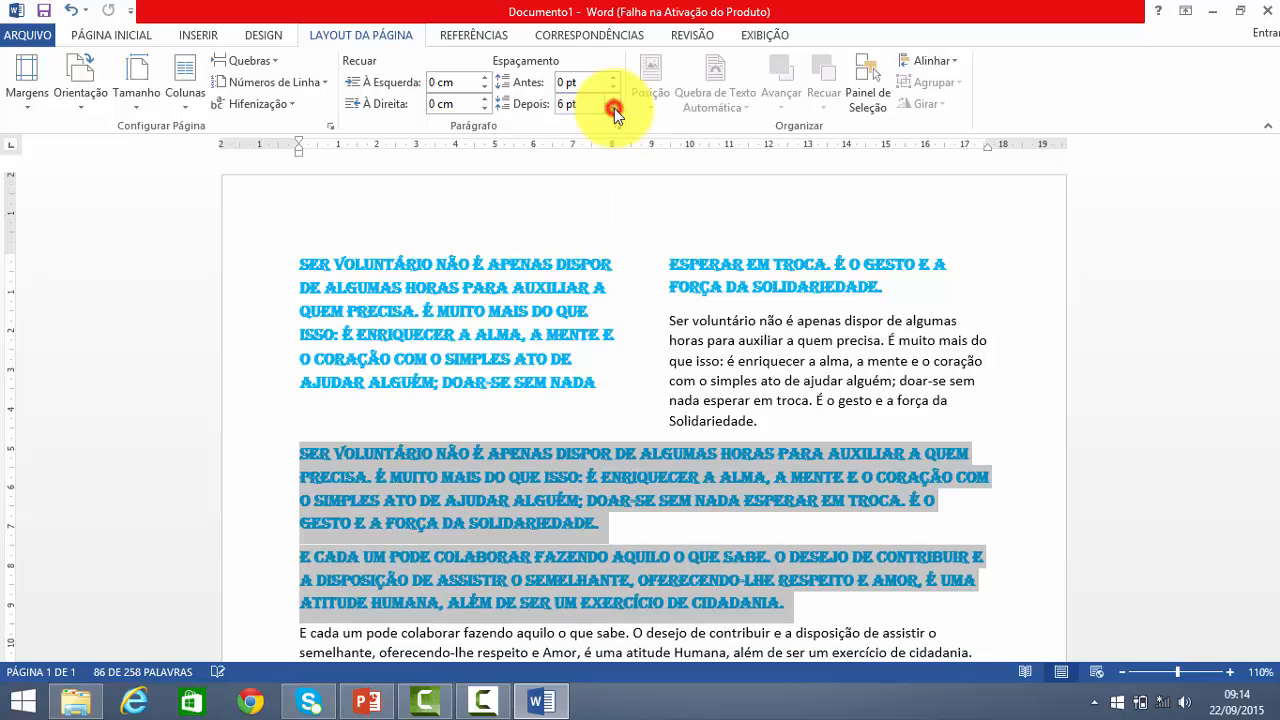
left_click(614, 108)
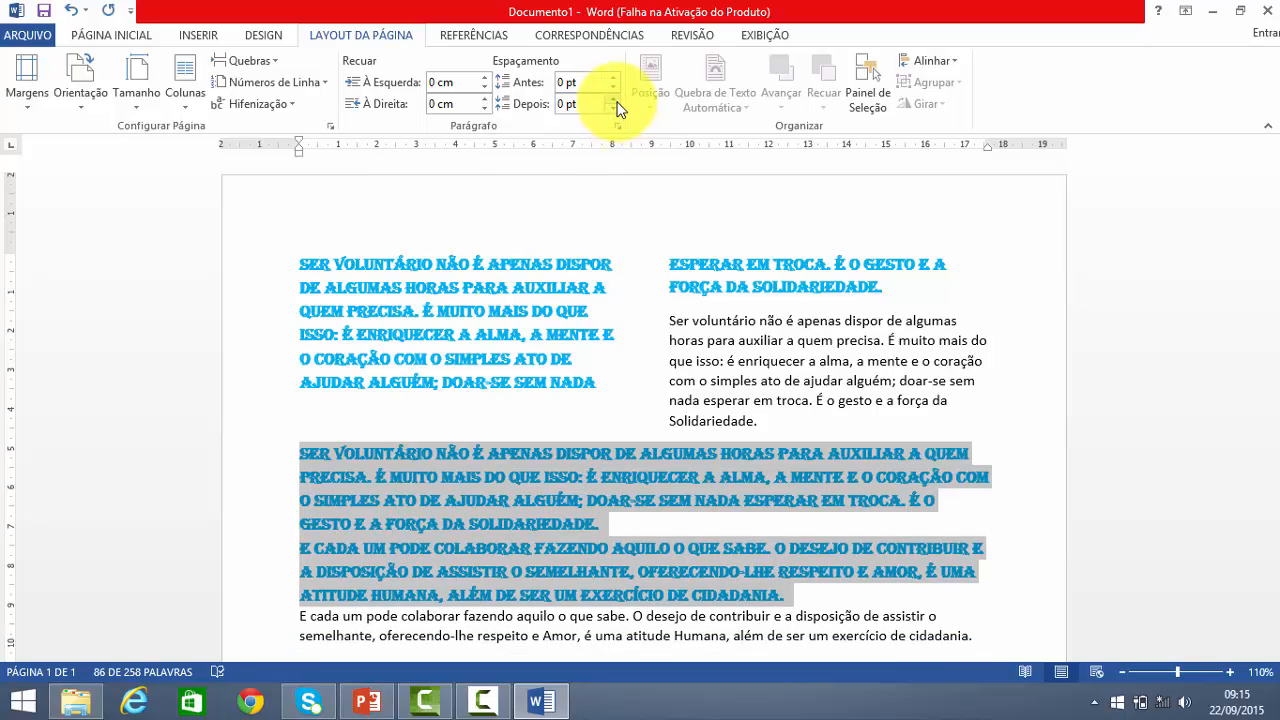
- Try increasing the spacing after the two selected paragraphs up to 24 pt, and return it to 0 pt
left_click(617, 99)
left_click(617, 99)
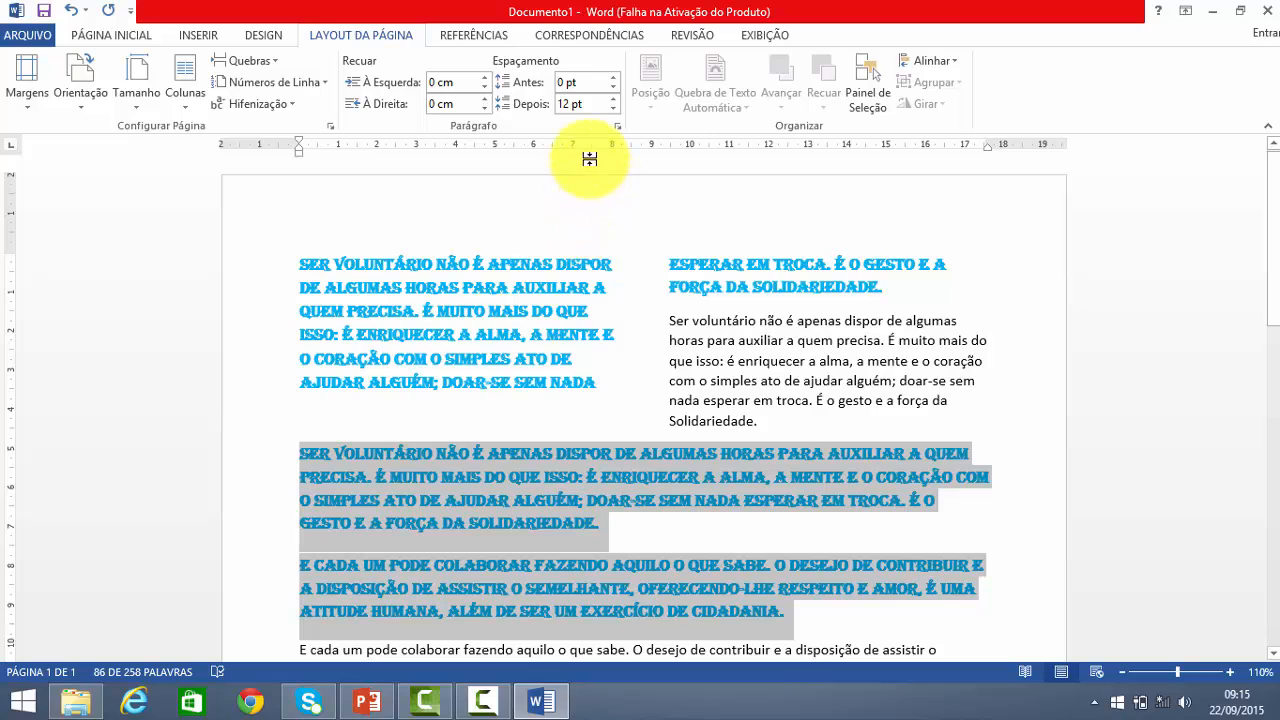
left_click(613, 99)
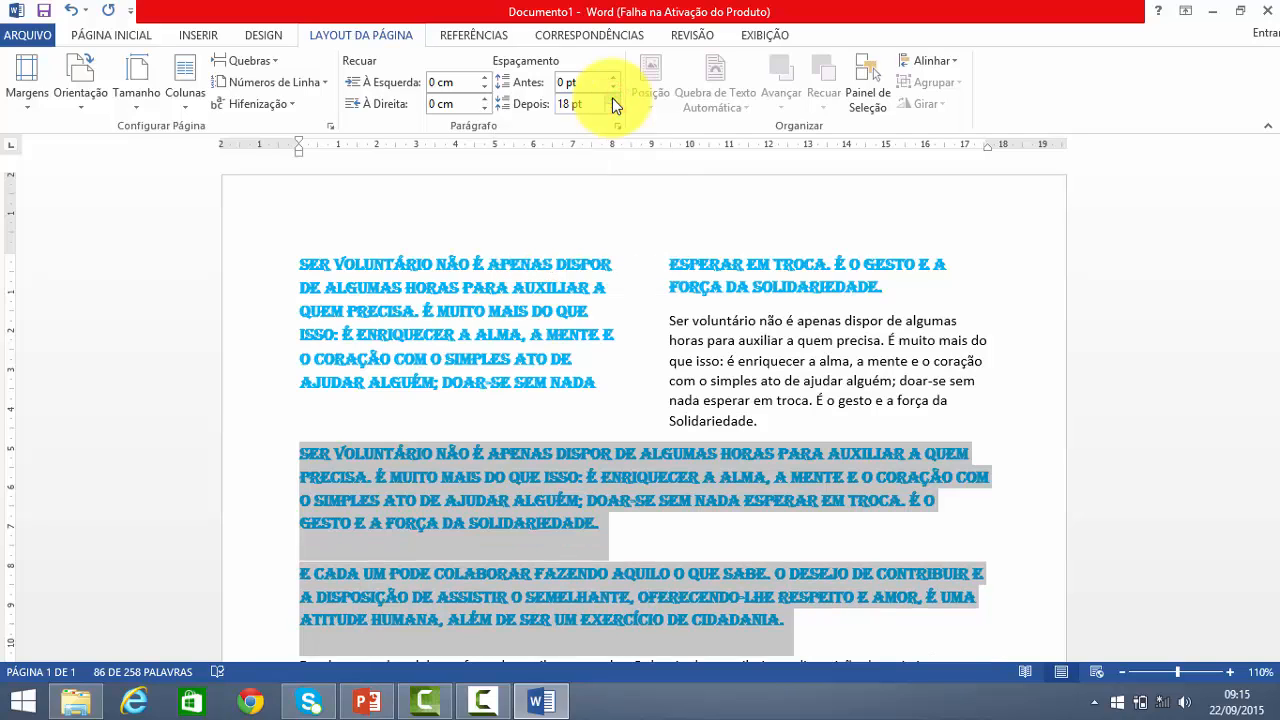
left_click(613, 100)
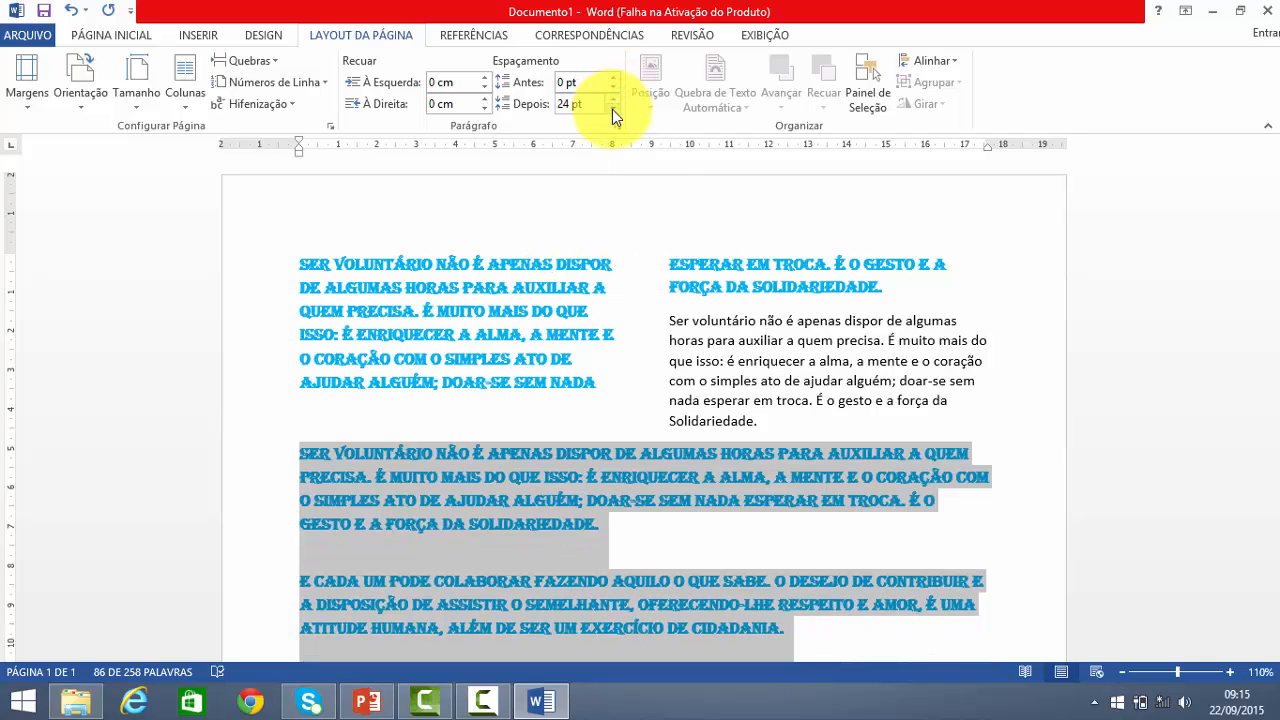
left_click(613, 110)
left_click(613, 110)
left_click(613, 110)
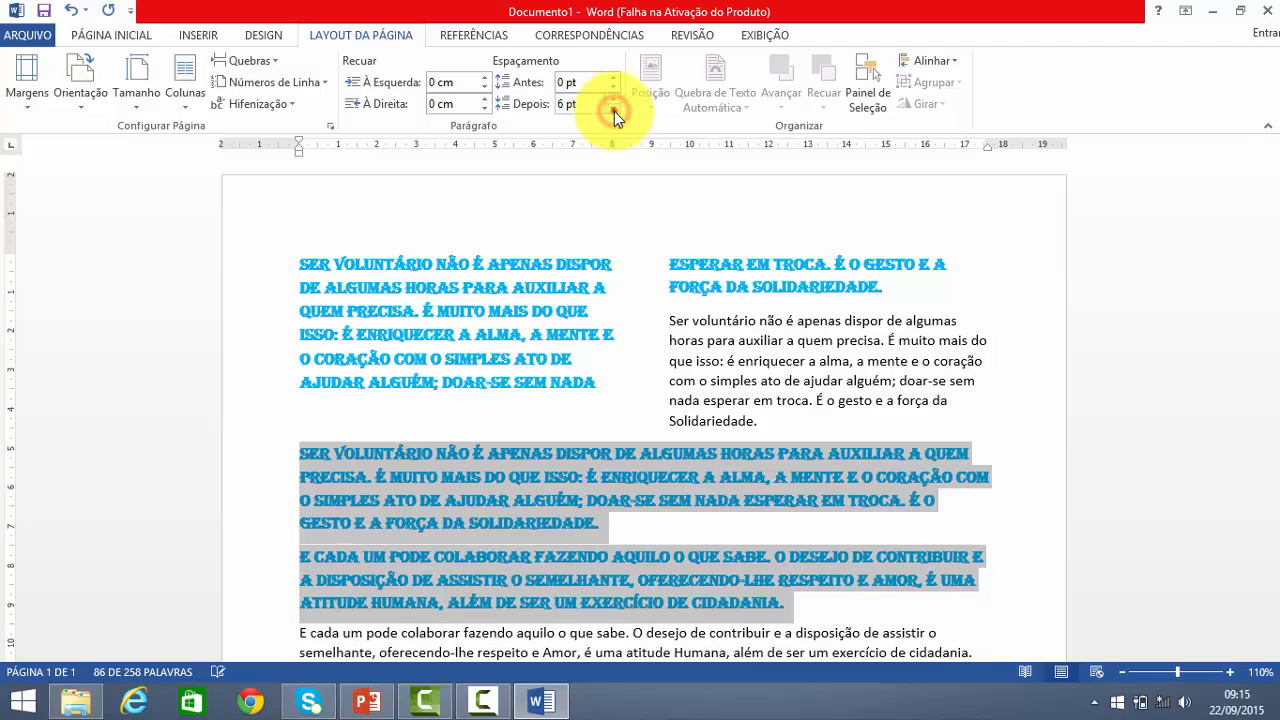
left_click(613, 110)
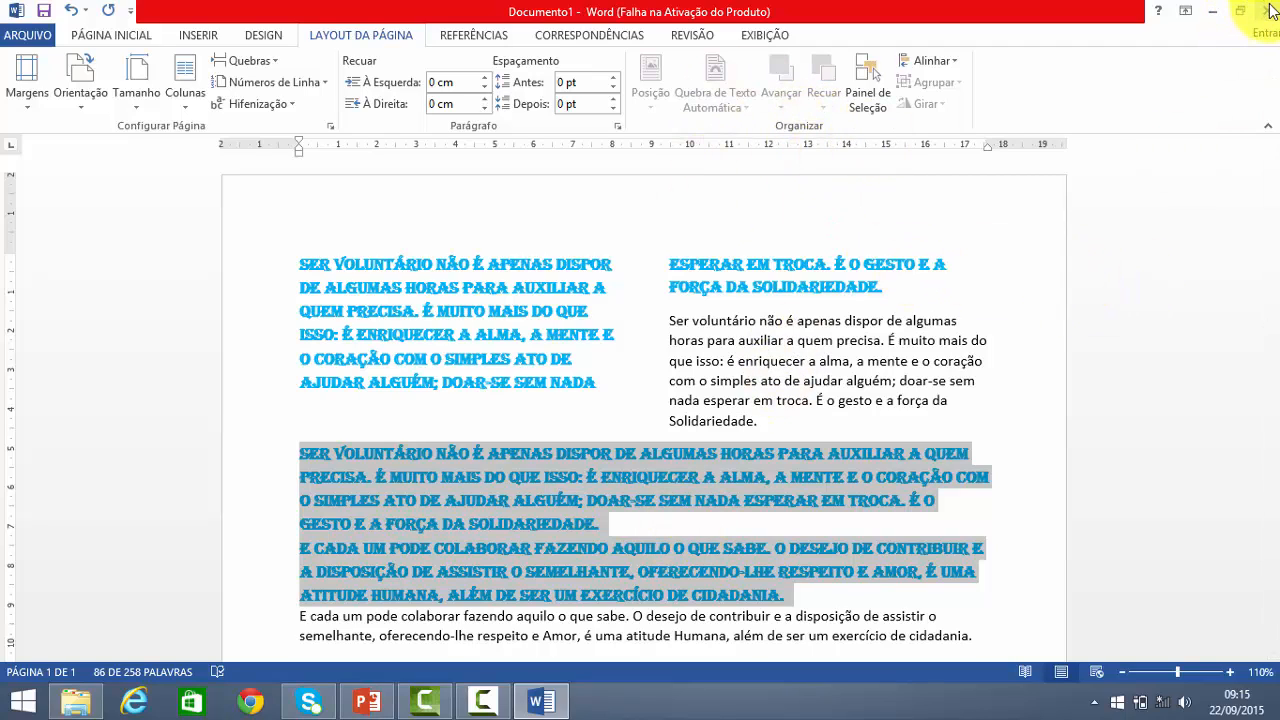
left_click(1212, 20)
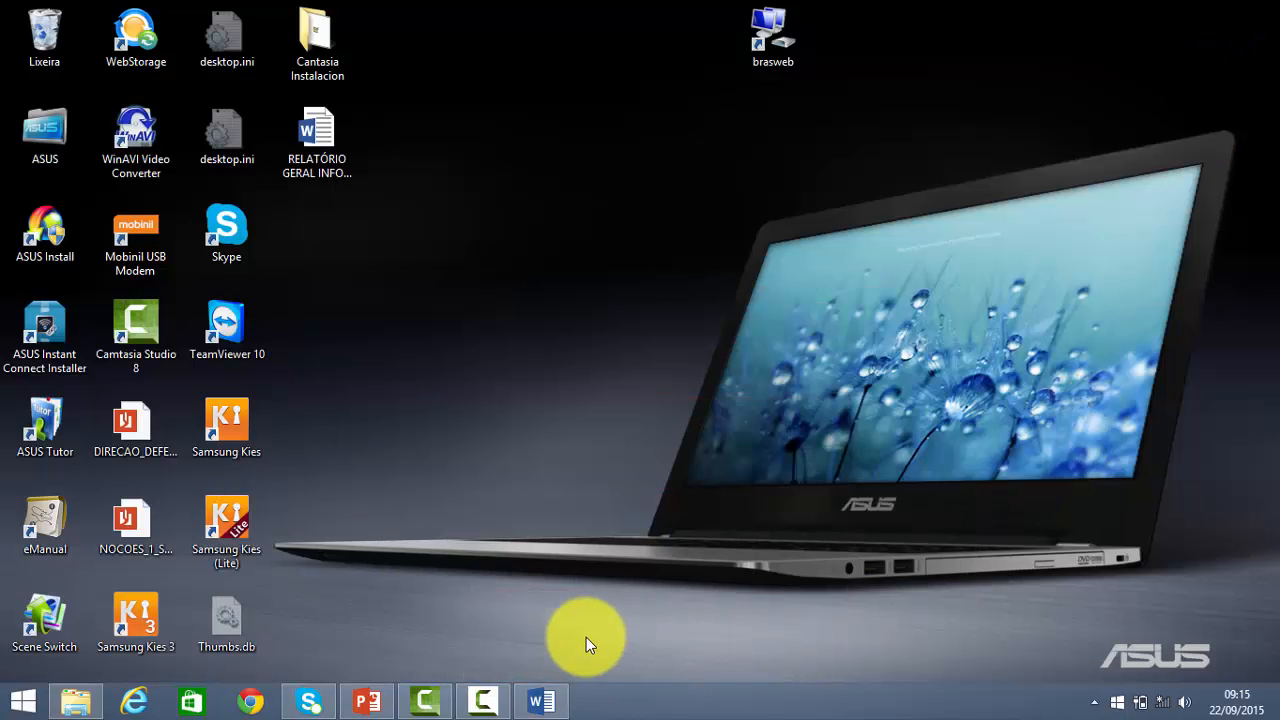
left_click(480, 702)
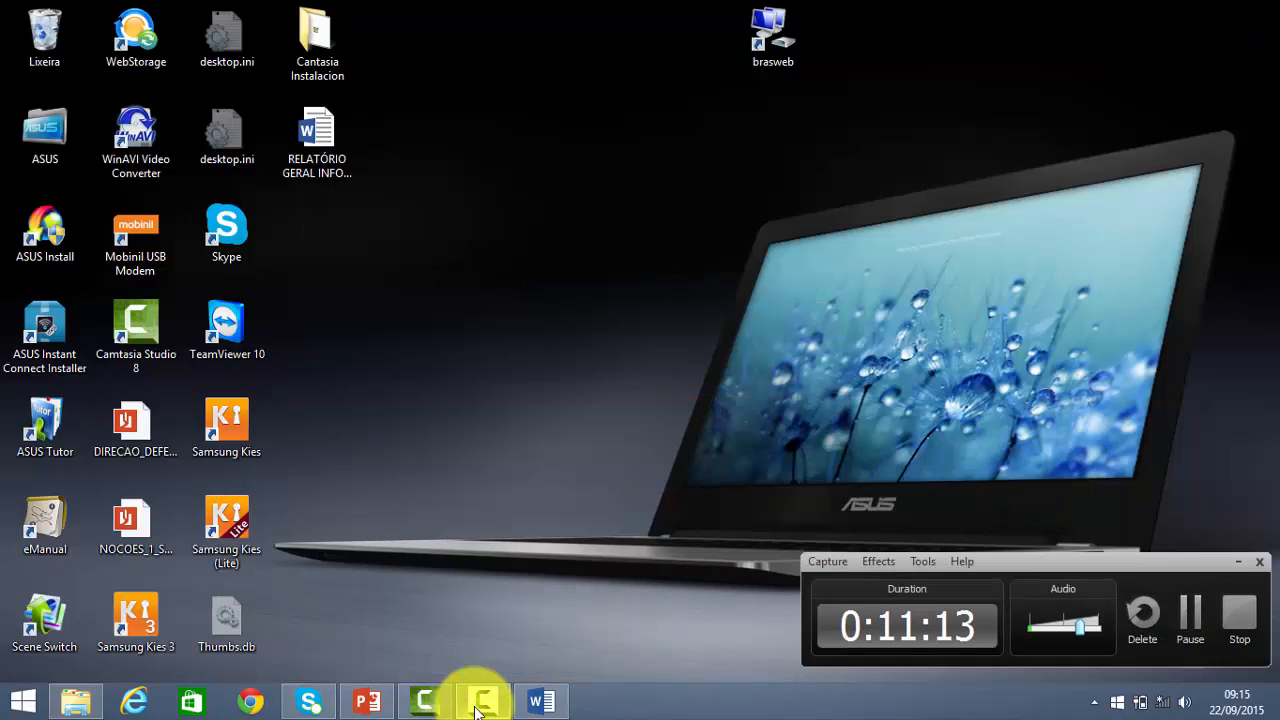